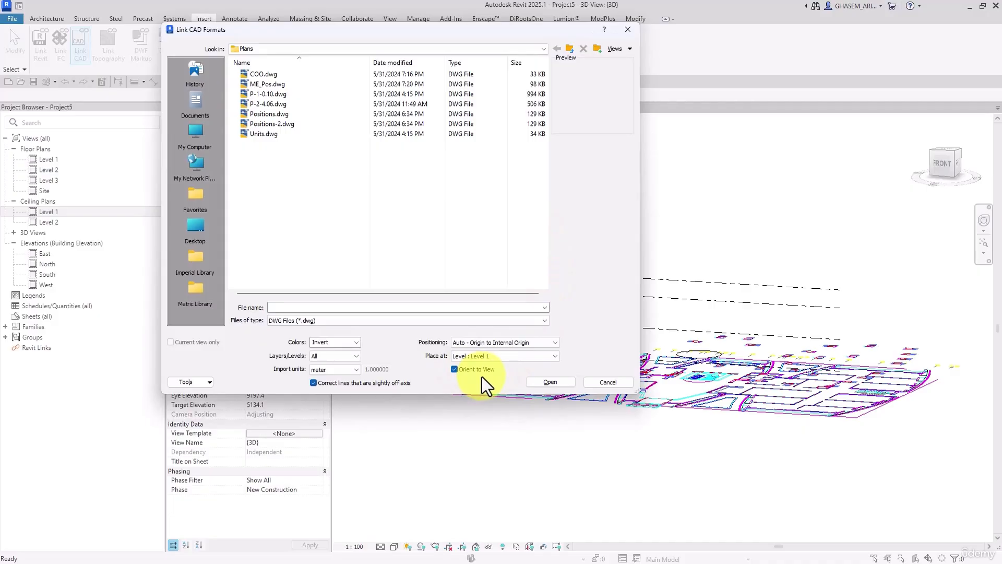
Cancel linking another CAD file and delete the linked DWG plans from the 3D view.
left_click_drag(410, 32, 530, 42)
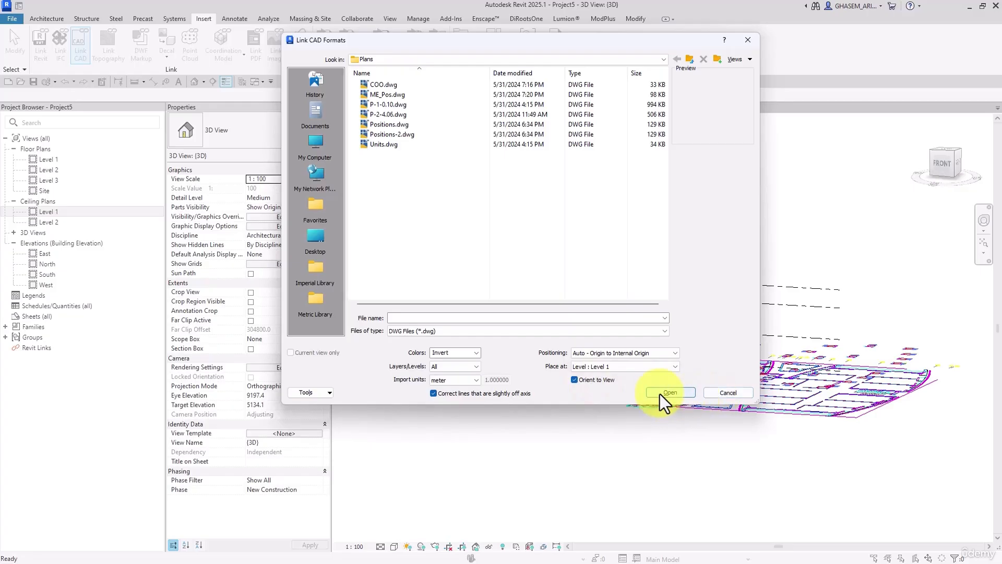
left_click(713, 392)
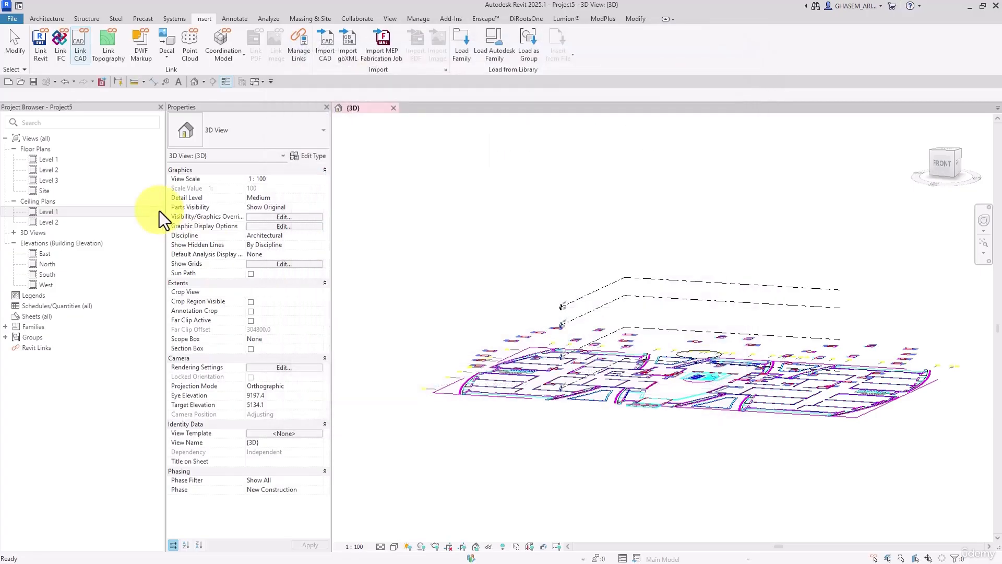
left_click(531, 360)
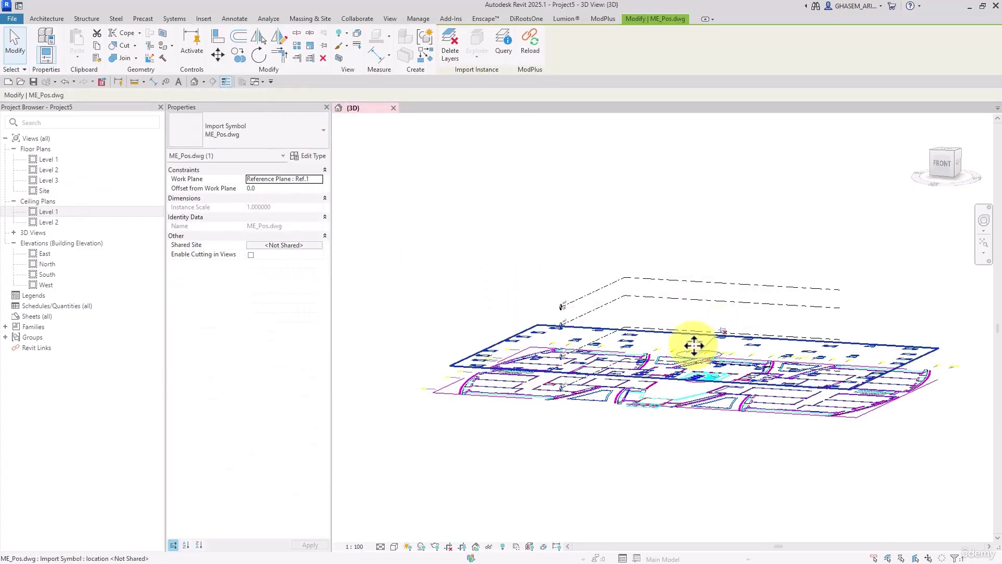
key("Delete")
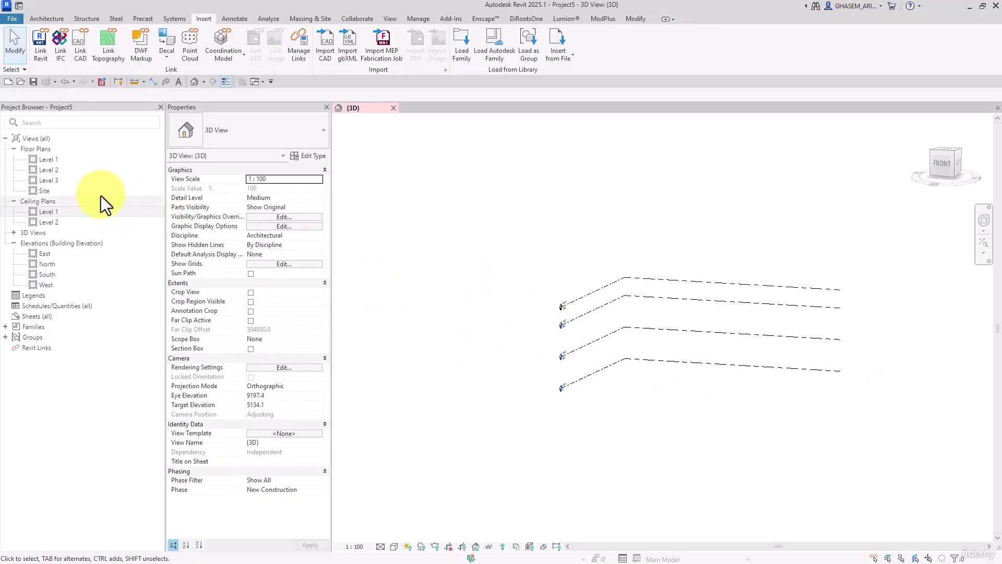
Open the Site floor plan, try True North as its orientation and return it to Project North.
double_click(58, 190)
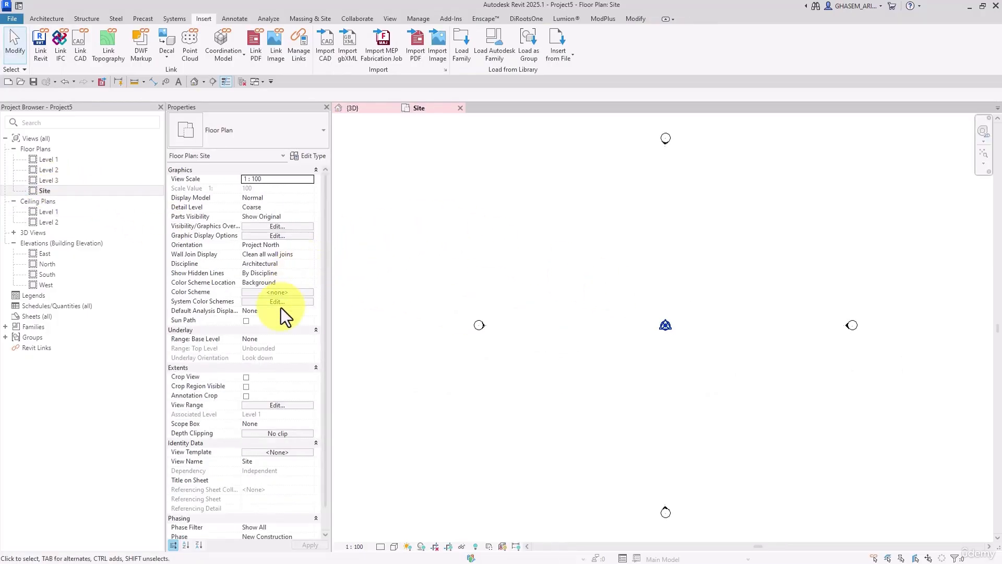
left_click(199, 246)
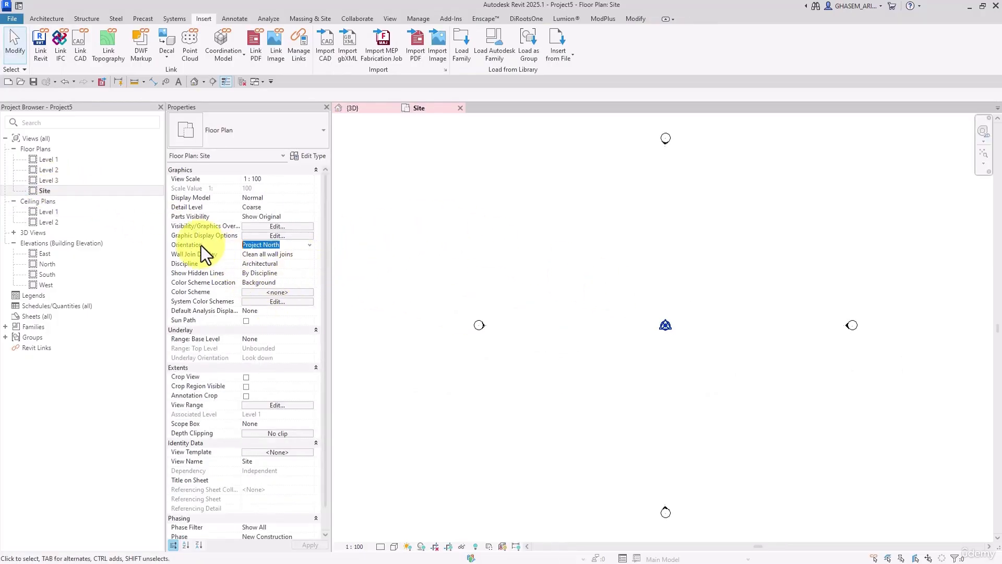
left_click(310, 245)
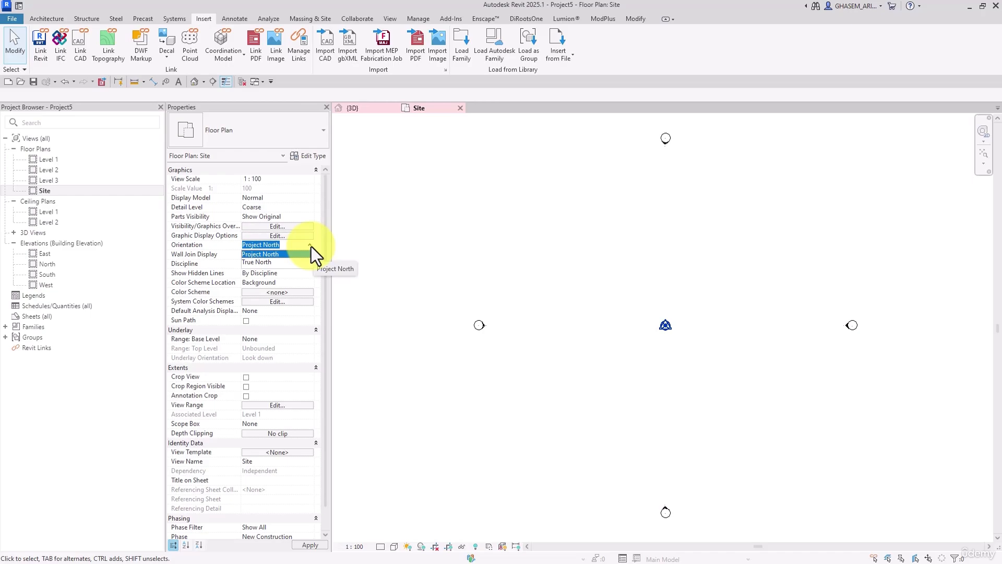
left_click(311, 247)
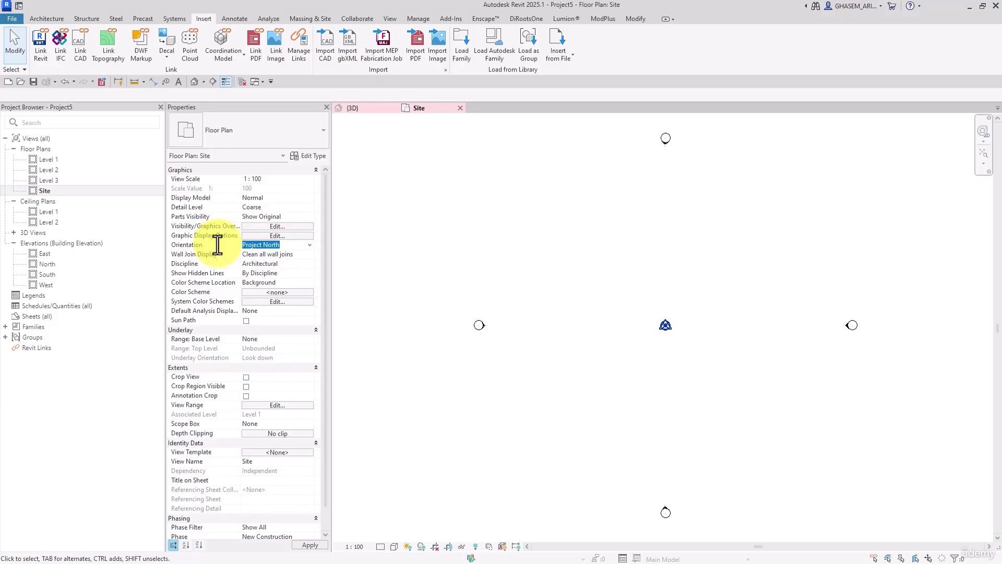
left_click(312, 246)
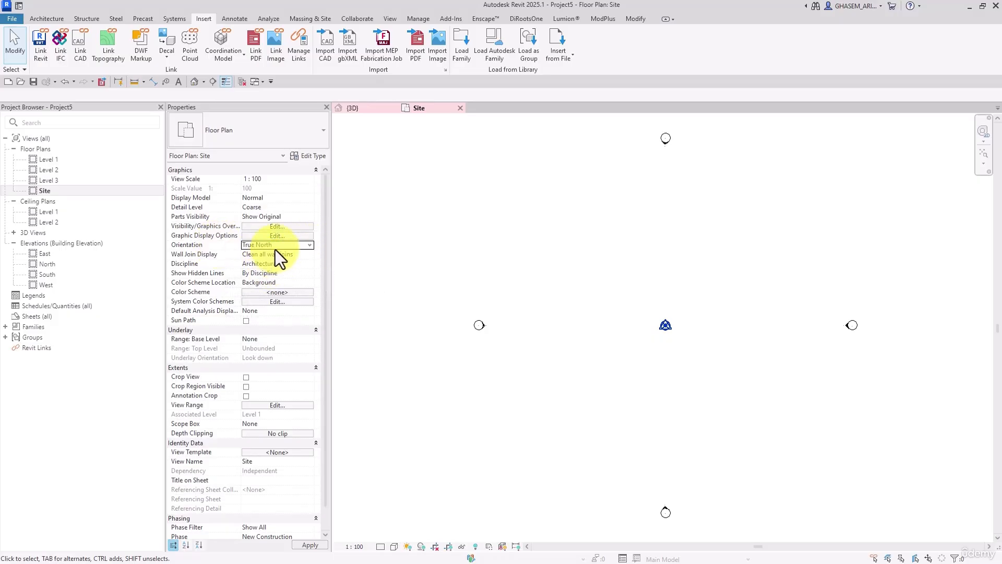
left_click(311, 247)
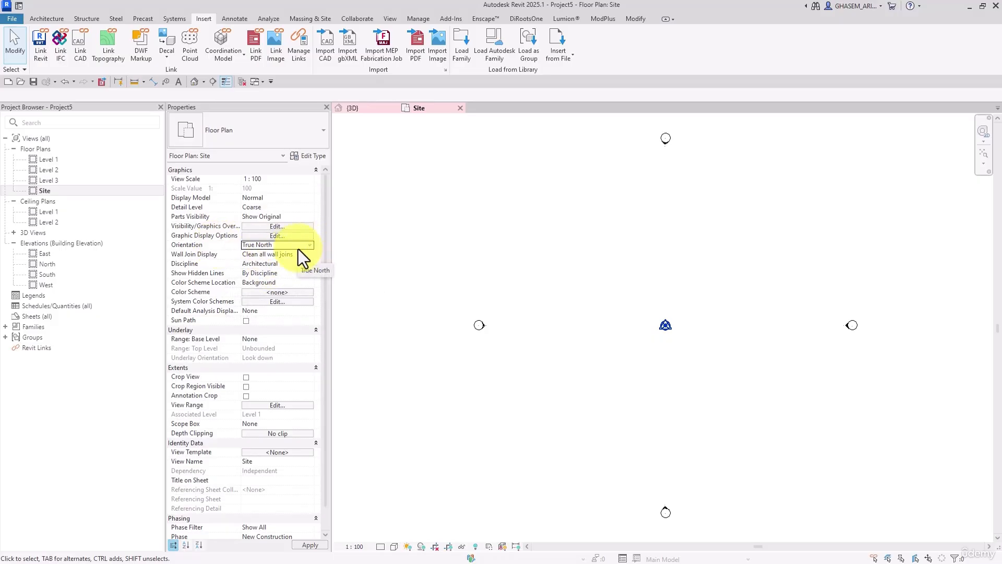
left_click(288, 253)
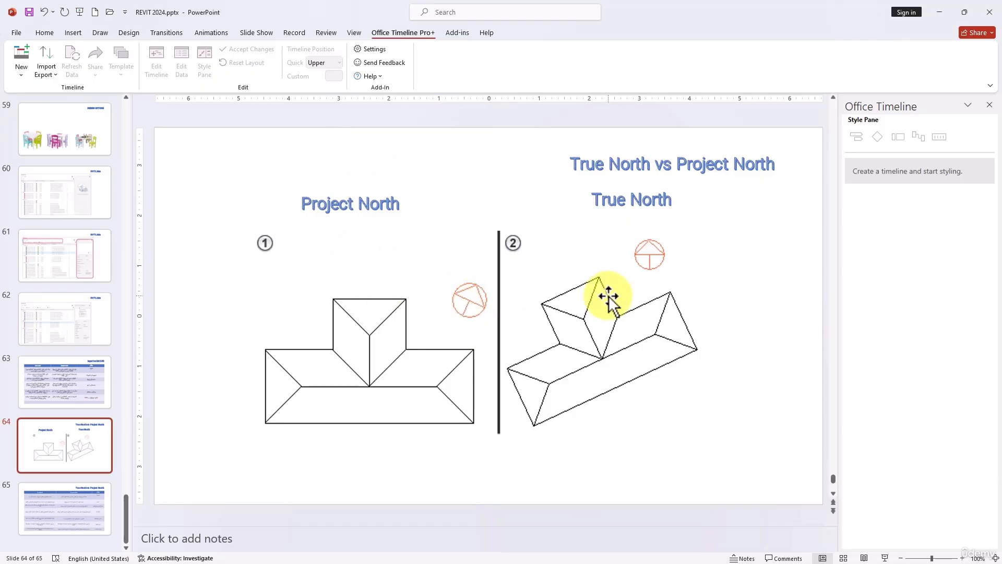
Study the True North vs Project North diagram and comparison table on slides 64 and 65, and return to Revit.
left_click(52, 513)
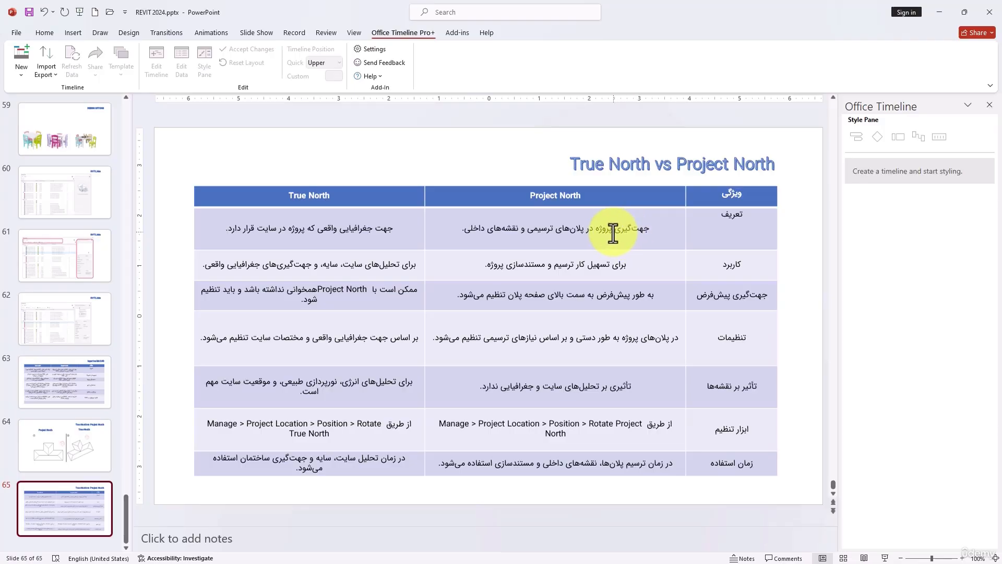
left_click(89, 439)
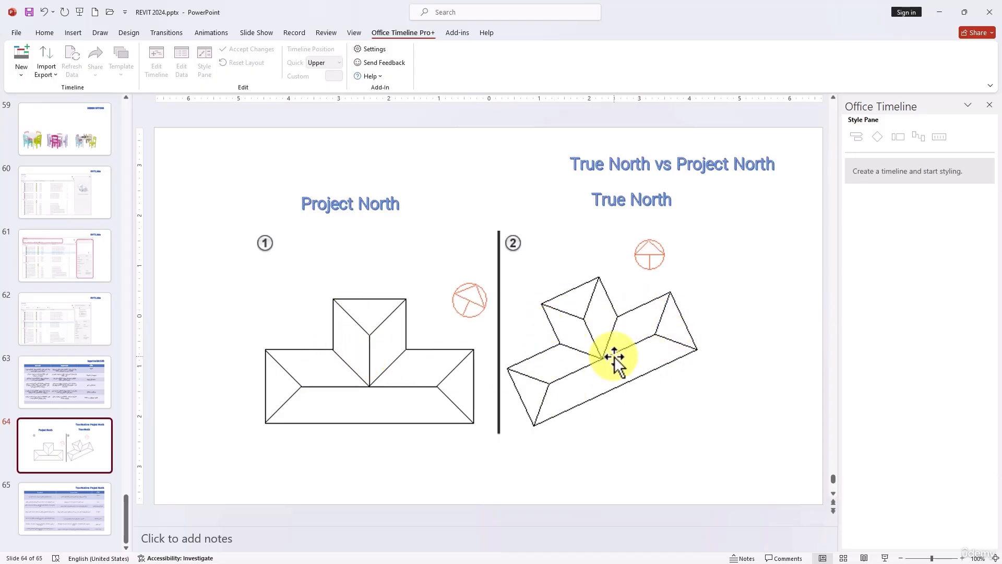
left_click(71, 506)
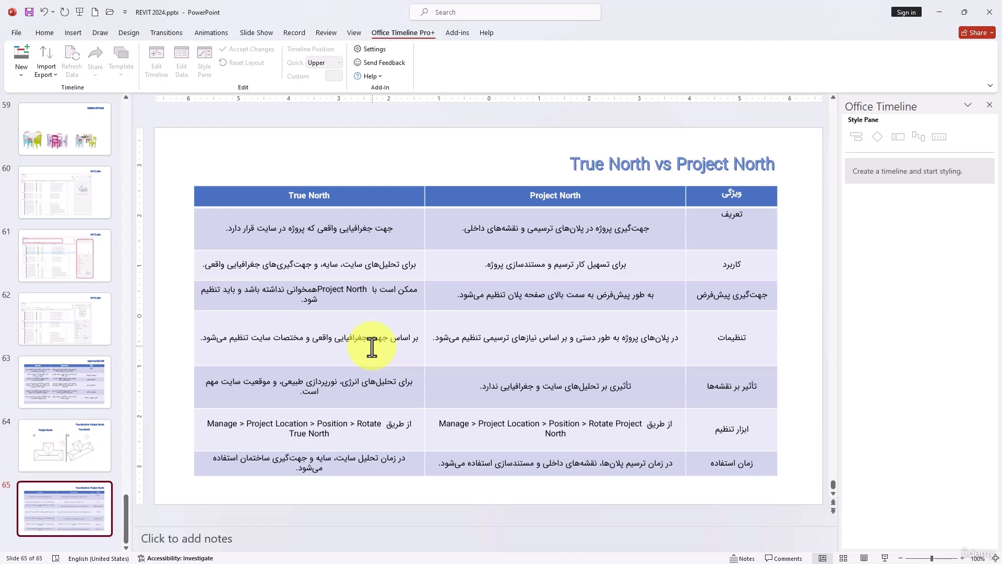
left_click(590, 387)
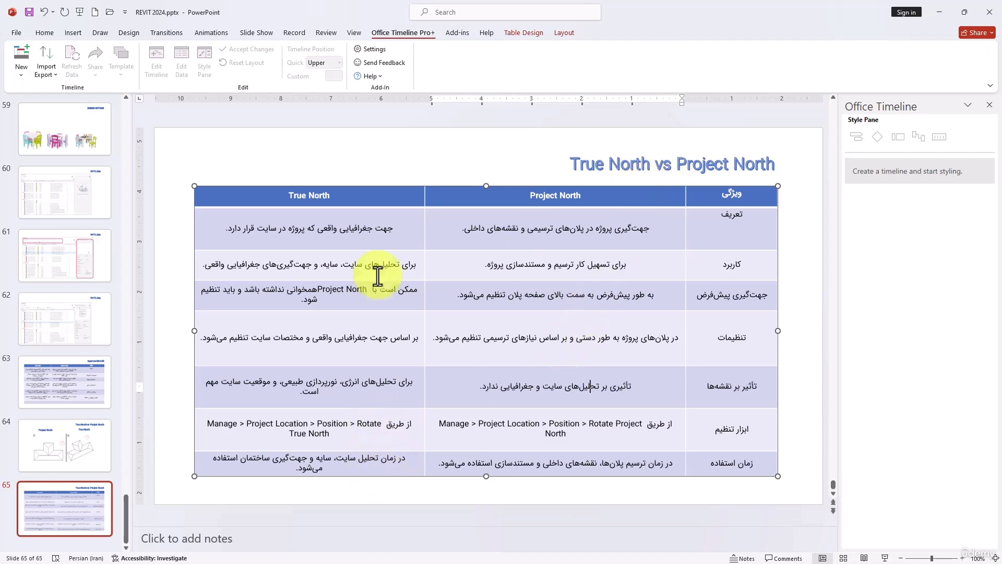
left_click(940, 12)
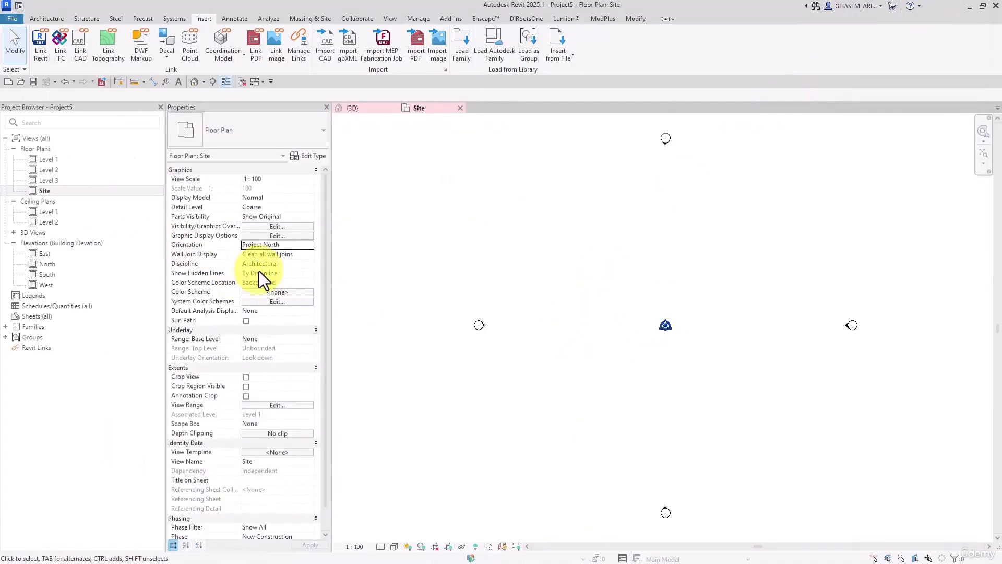
Start placing an annotation symbol and load the M_North Arrow-1 family from the Annotations folder.
scroll(644, 324, "down", 1)
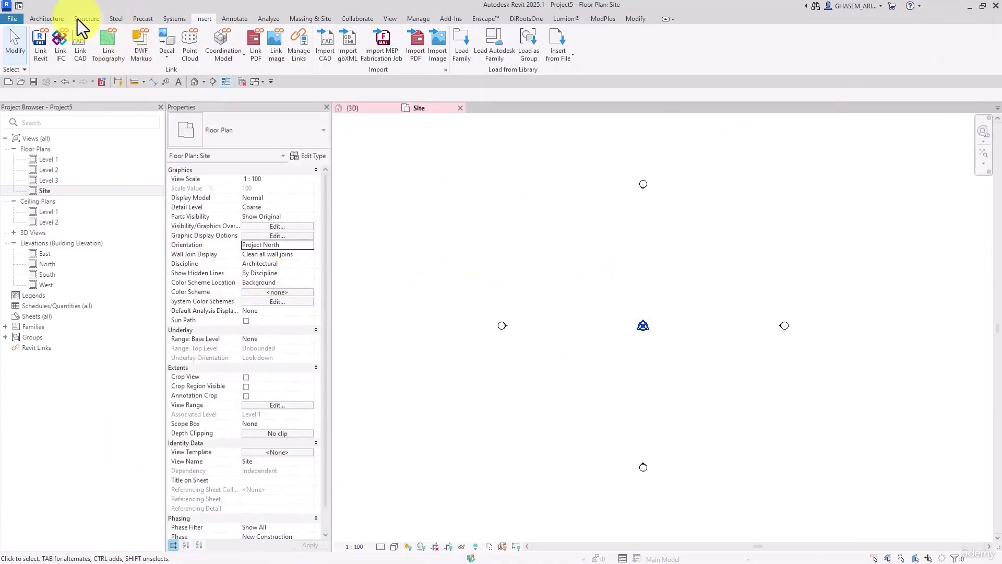
left_click(232, 20)
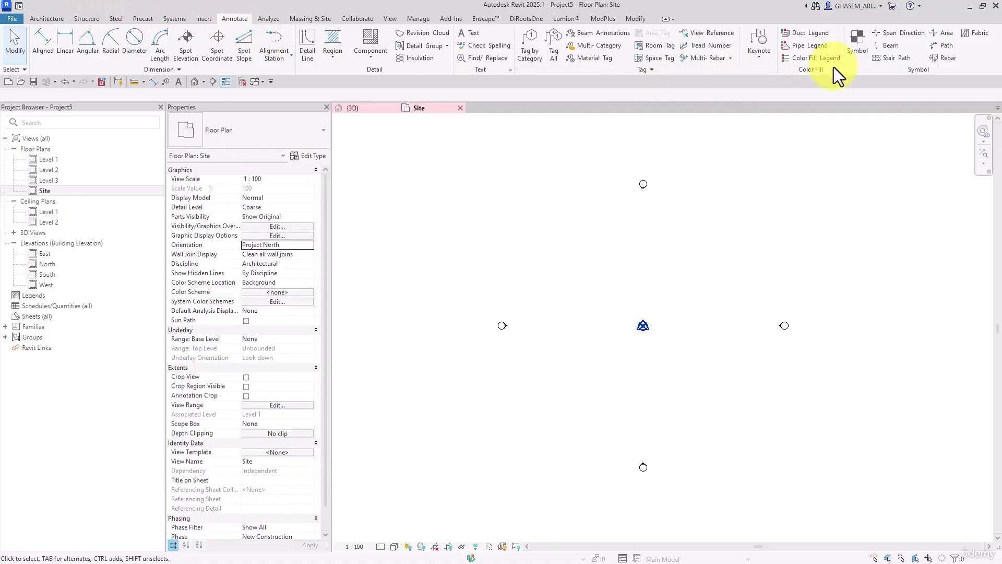
left_click(858, 42)
left_click(448, 57)
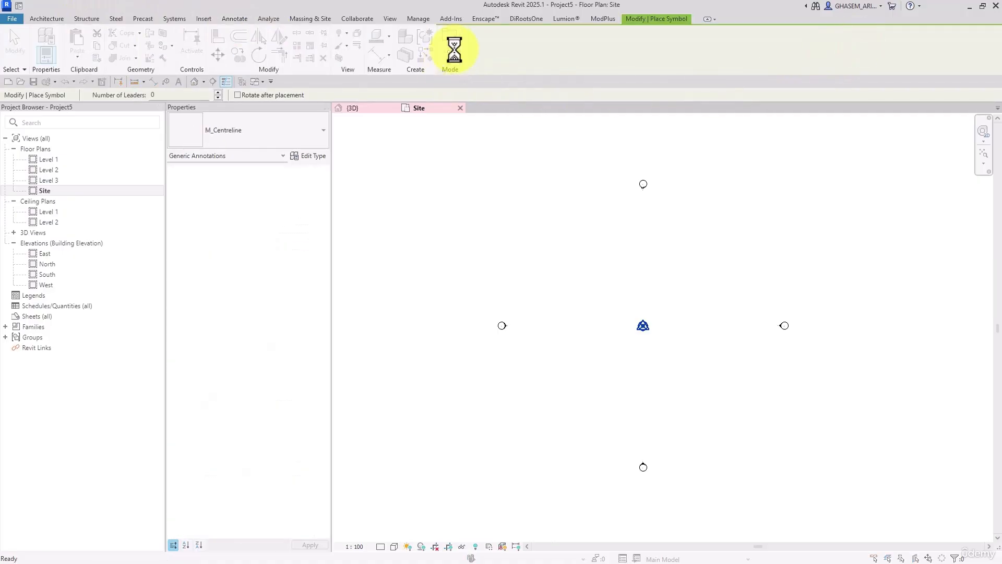
double_click(522, 128)
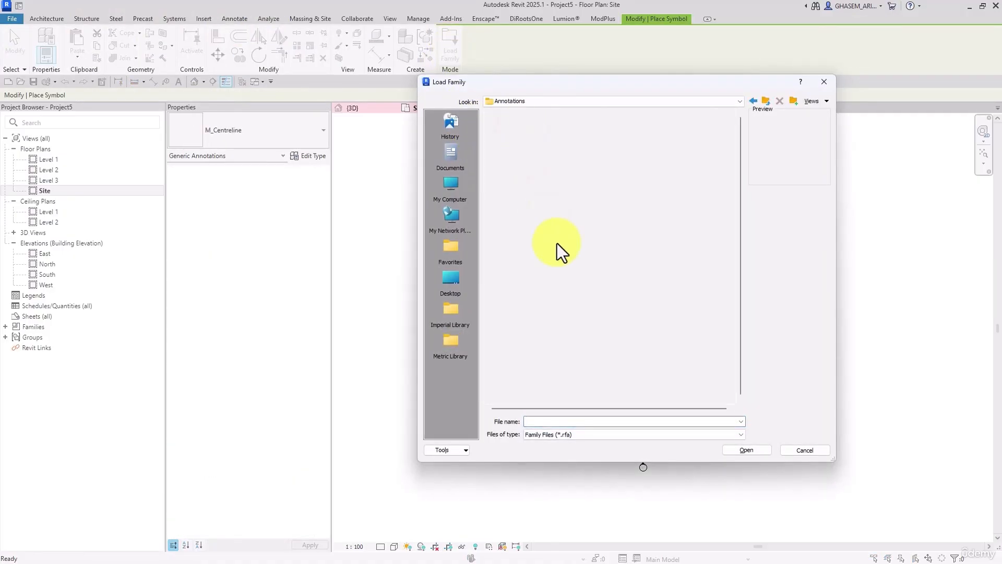
left_click(556, 246)
key("Down")
key("Down")
key("Down")
key("Down")
key("Down")
key("Down")
key("Down")
key("Down")
key("Down")
key("Down")
key("Down")
key("Down")
key("Down")
key("Down")
key("Down")
key("Down")
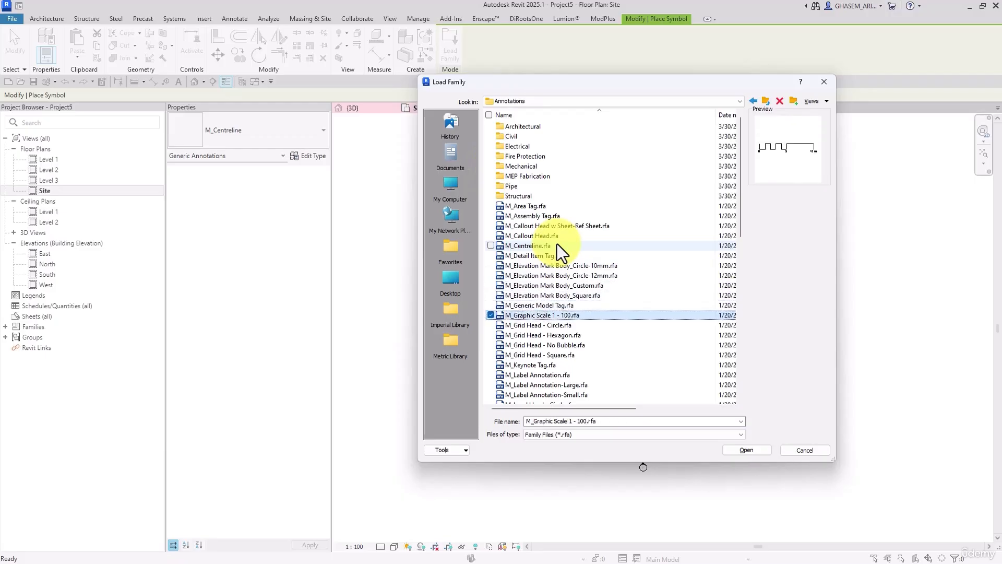
key("Down")
key("Down")
key("Down")
key("Down")
key("Down")
key("Down")
key("Down")
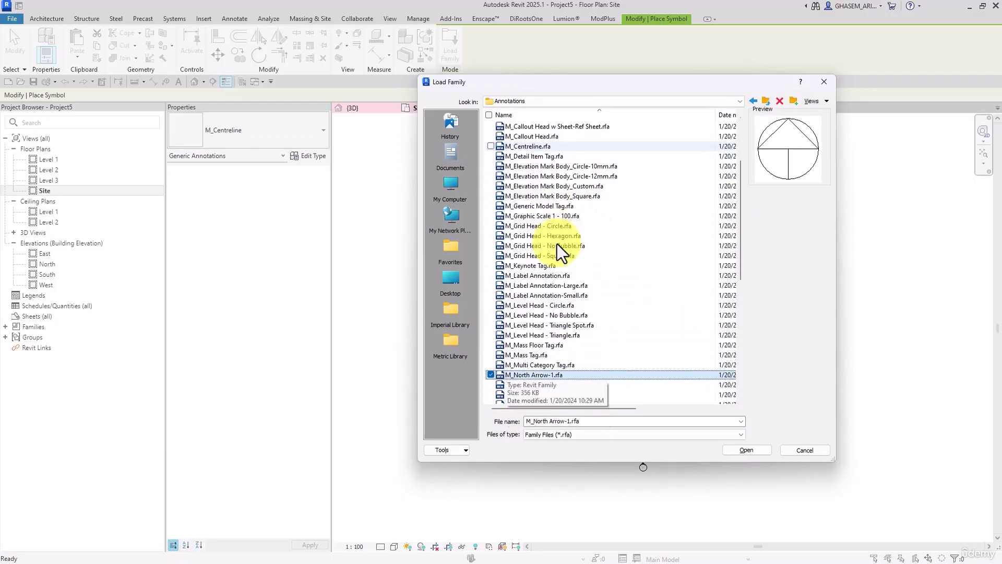
key("Return")
Place one M_North Arrow-1 symbol in the Site plan just above the origin markers and end the placement.
scroll(665, 291, "up", 4)
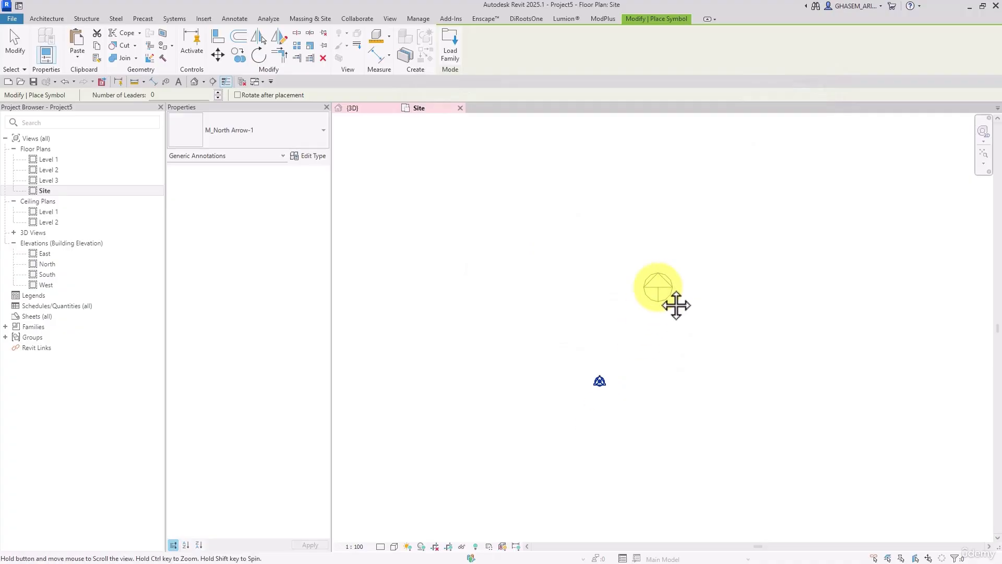
middle_click_drag(676, 306, 655, 306)
left_click(633, 293)
left_click(26, 48)
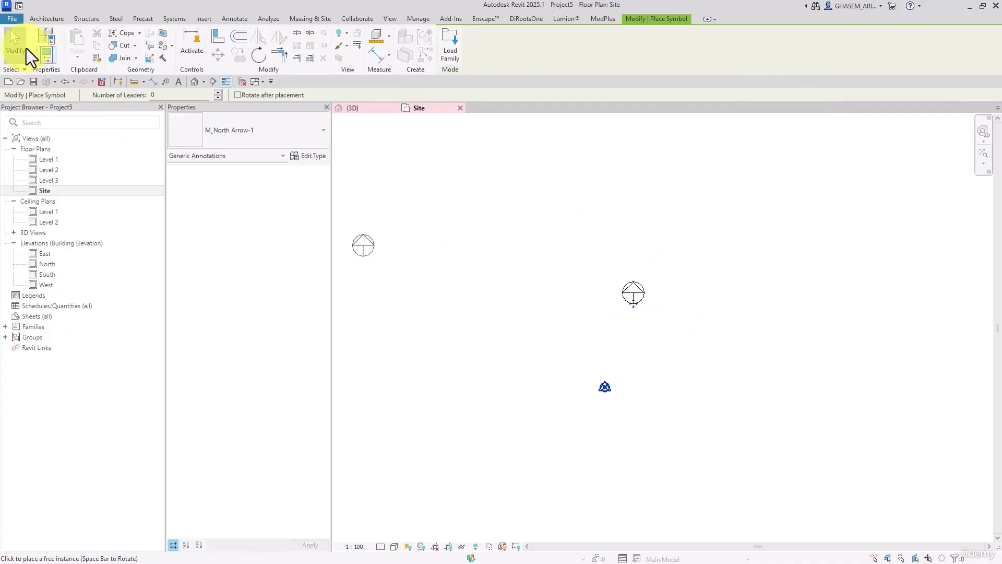
scroll(634, 296, "down", 2)
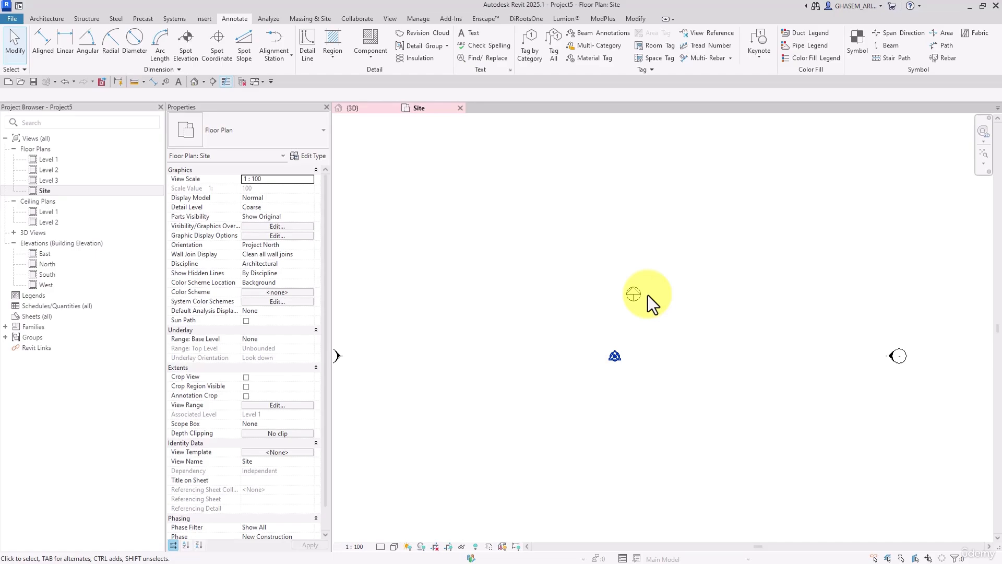
scroll(641, 299, "up", 1)
left_click(640, 302)
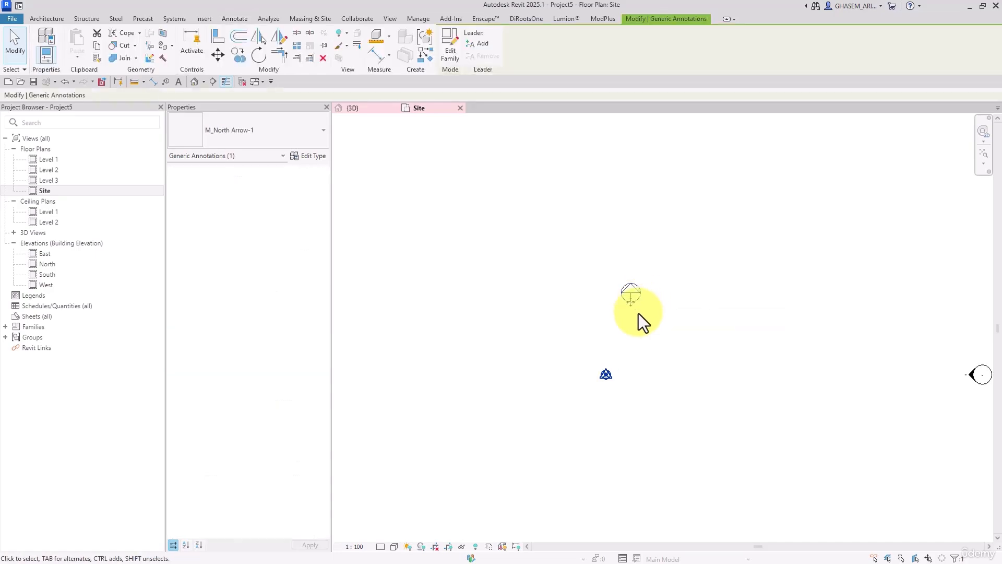
left_click(258, 54)
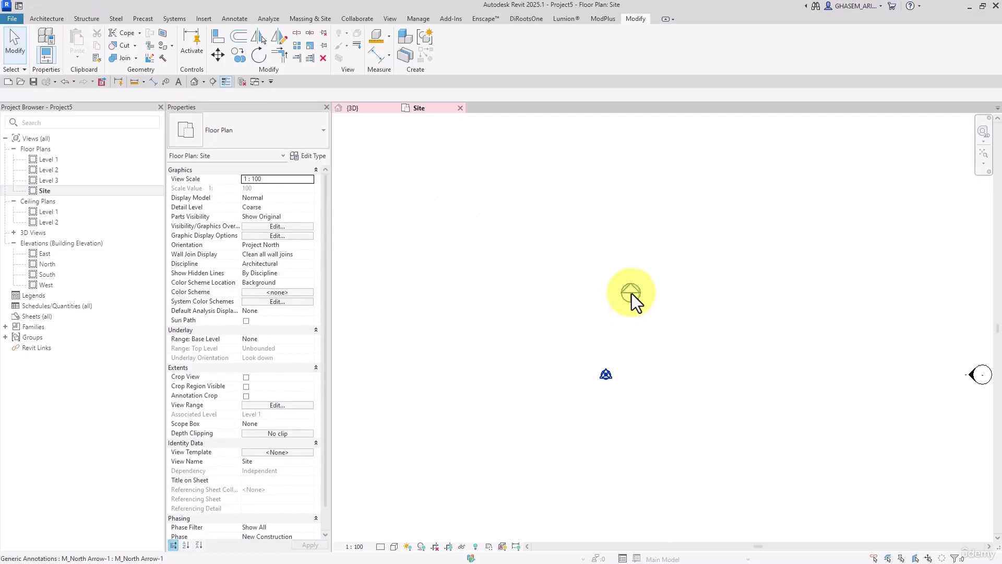
scroll(631, 293, "down", 2)
key("Escape")
key("Escape")
Rename the Site floor plan view as Site-Project North.
left_click(259, 245)
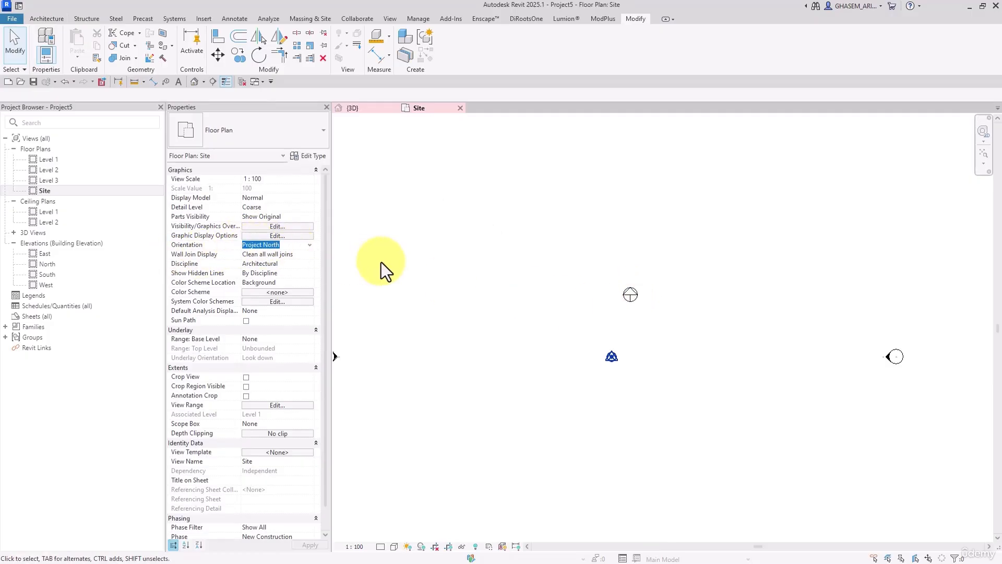
right_click(49, 190)
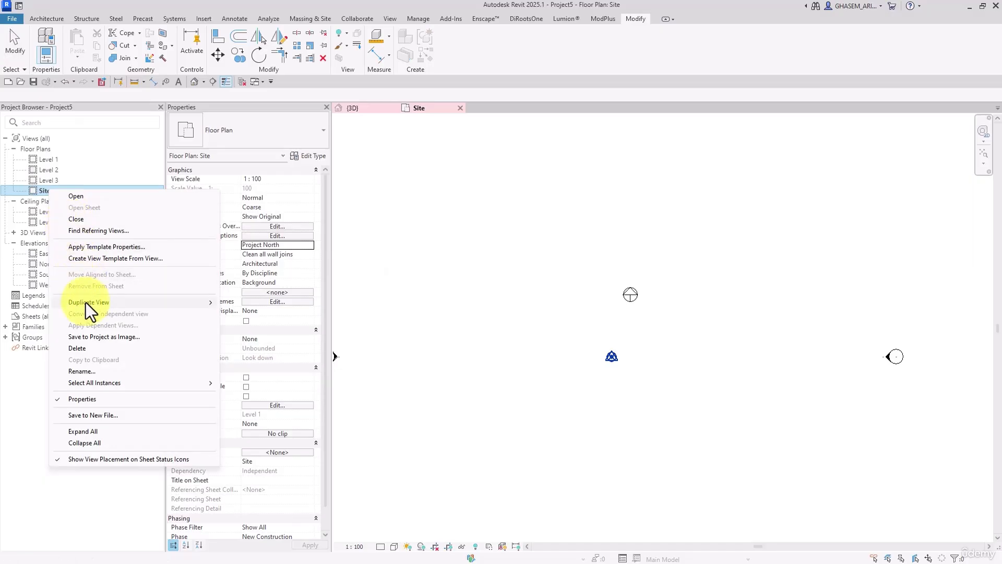
left_click(80, 371)
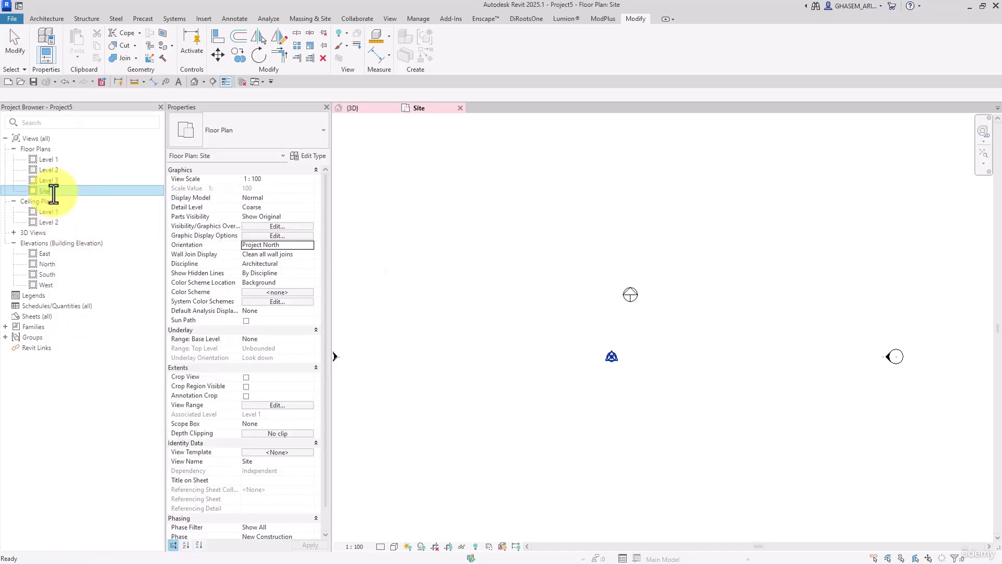
type("-Project North")
key("Return")
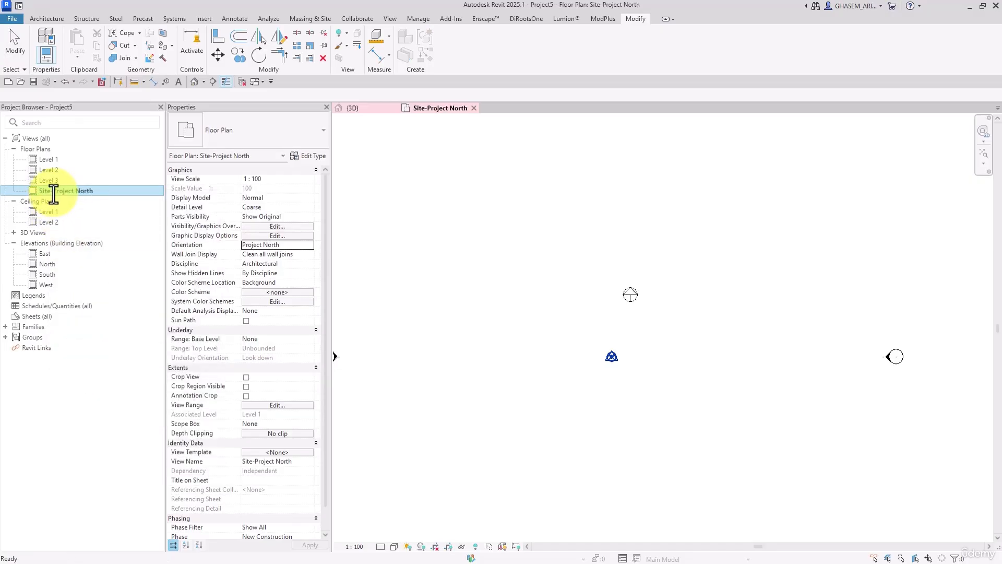
Duplicate the Site-Project North view with detailing and set the copy's orientation to True North.
right_click(63, 195)
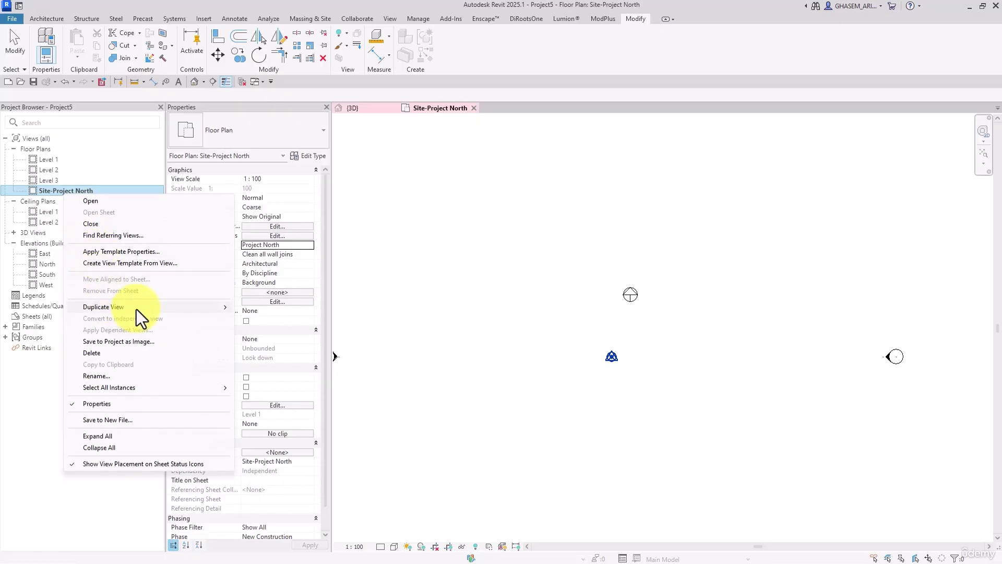
mouse_move(136, 308)
left_click(279, 319)
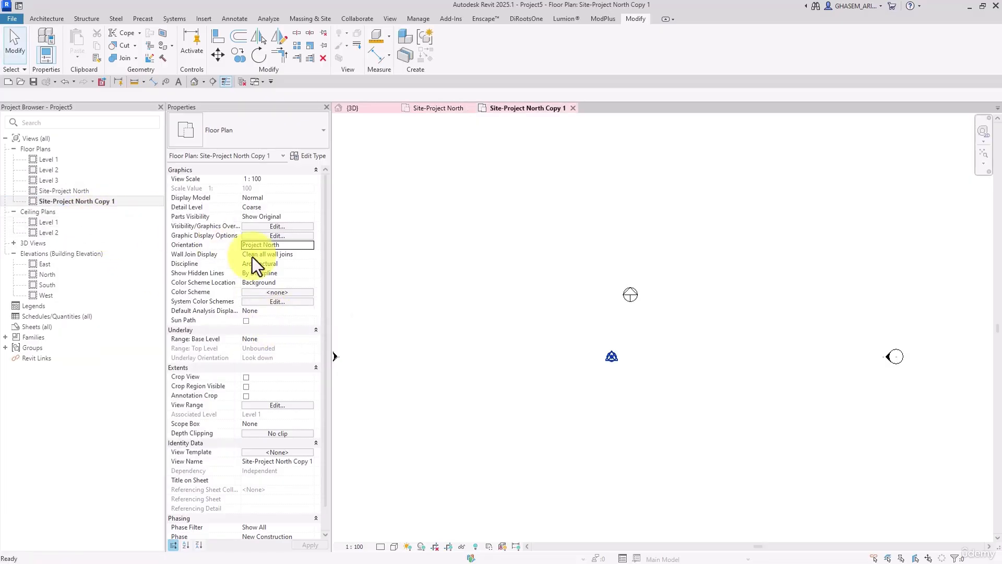
left_click(312, 246)
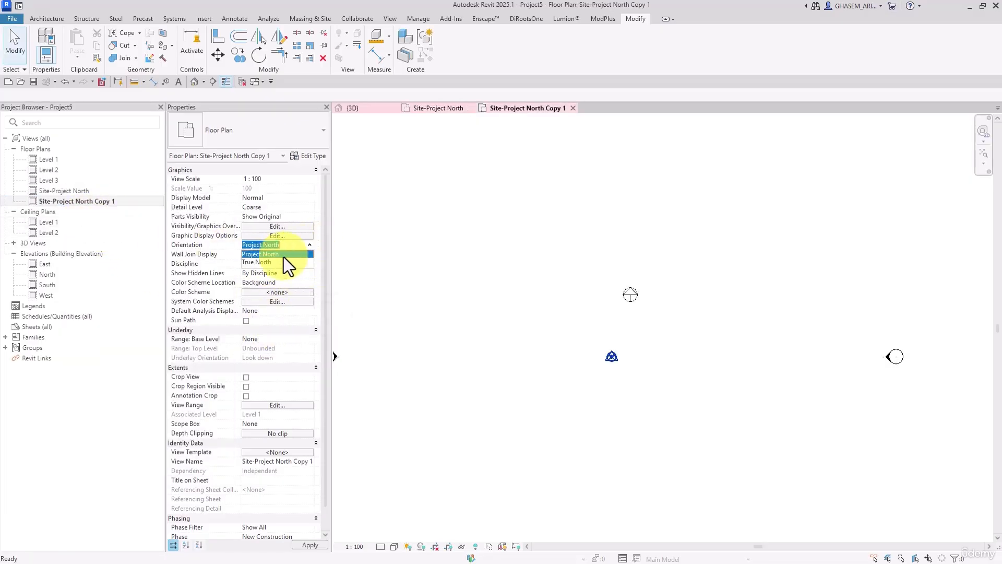
left_click(275, 255)
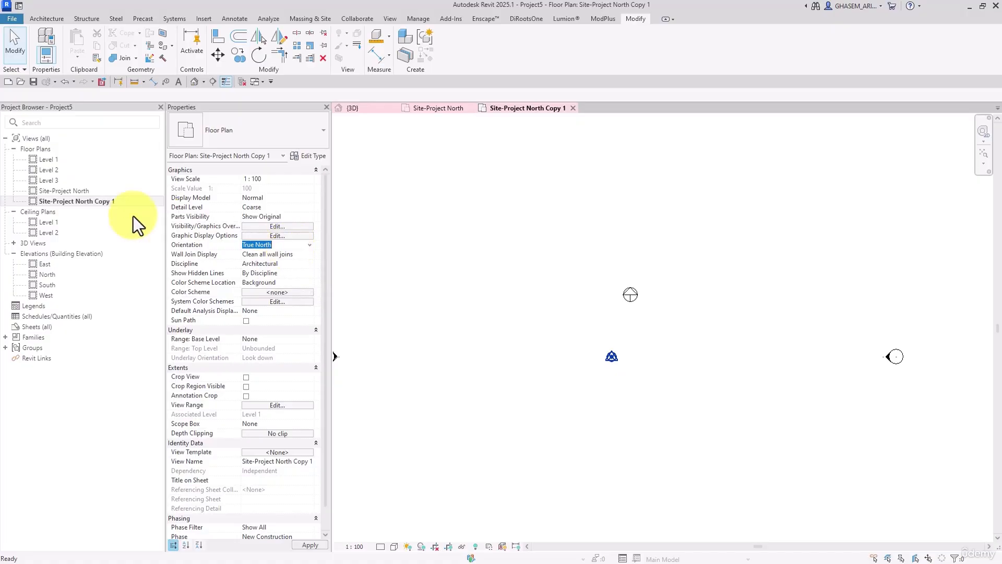
Rename the Site-Project North Copy 1 floor plan as Site-True North, keeping its orientation set to True North.
left_click(90, 203)
left_click(73, 202)
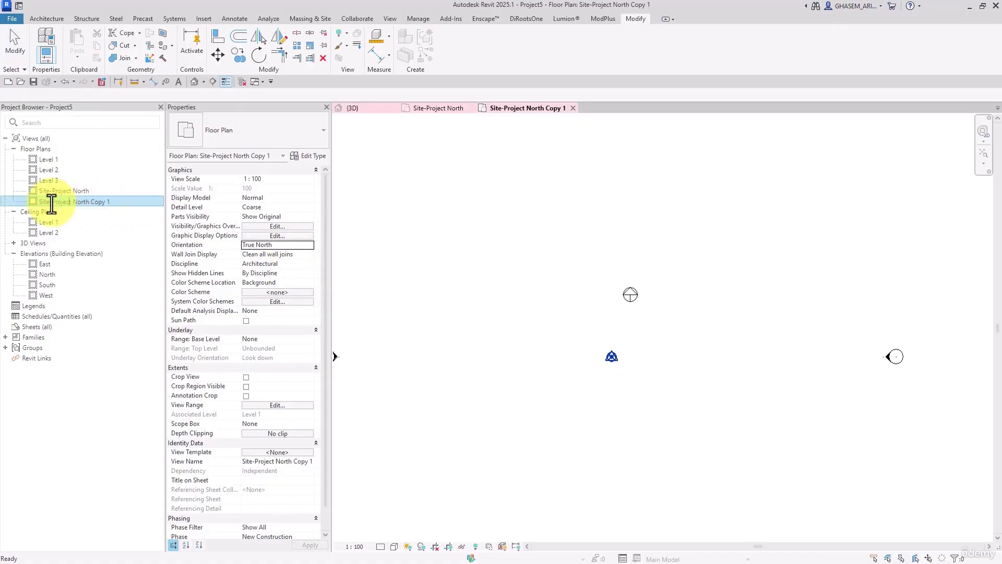
left_click_drag(52, 203, 136, 204)
type("True North")
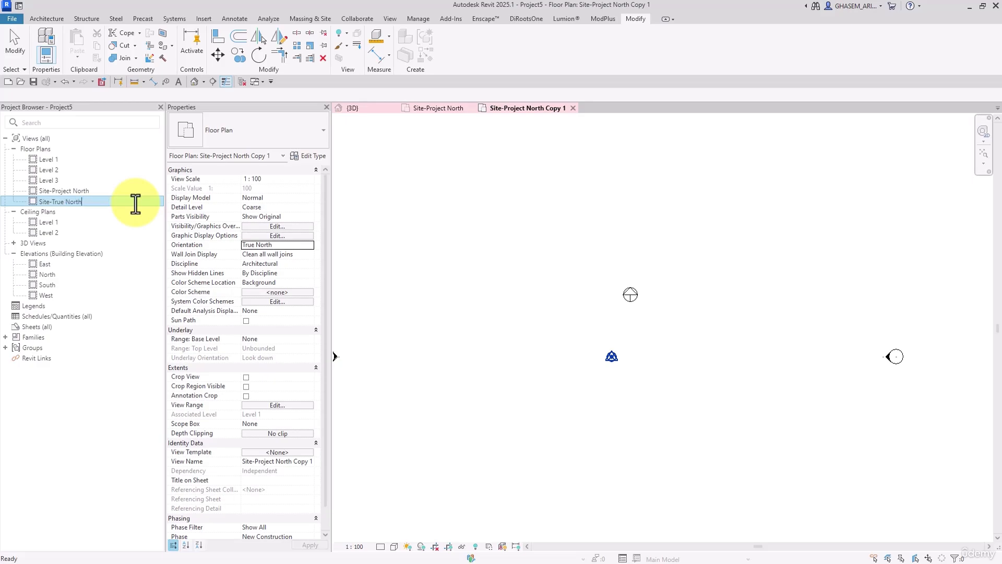
key("Return")
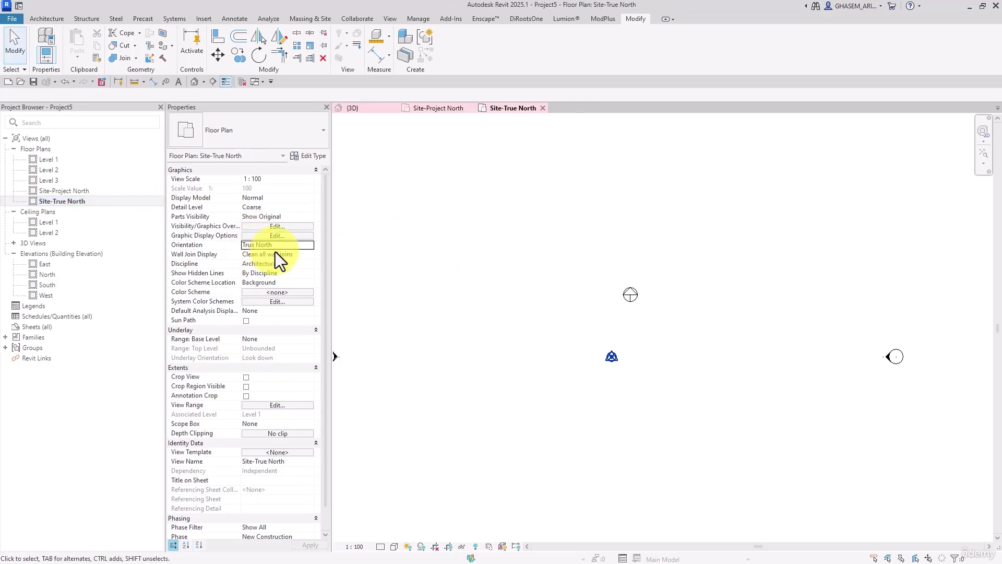
left_click(309, 245)
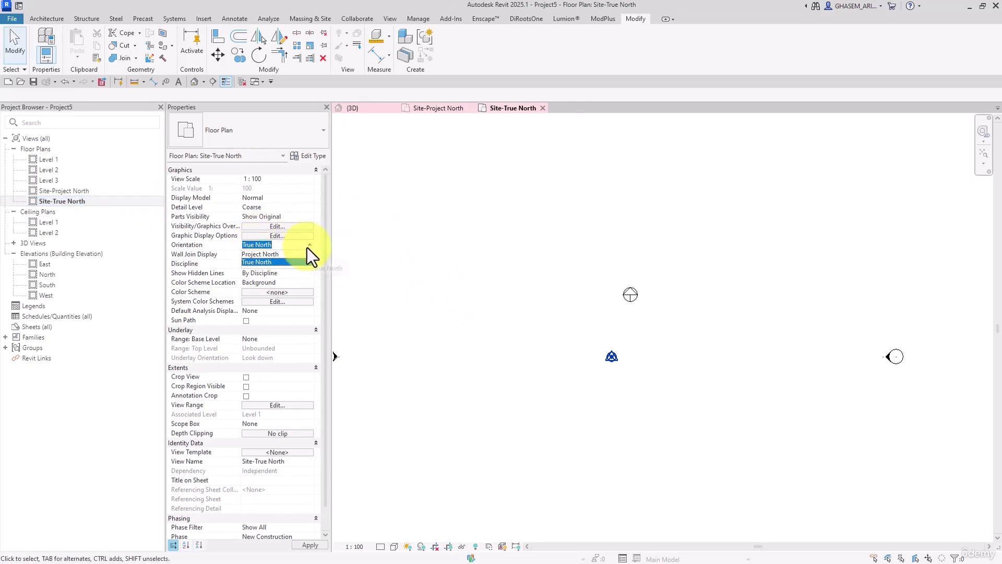
left_click(269, 262)
Open the Site-Project North plan, close the 3D view and tile the two site plans side by side.
double_click(71, 191)
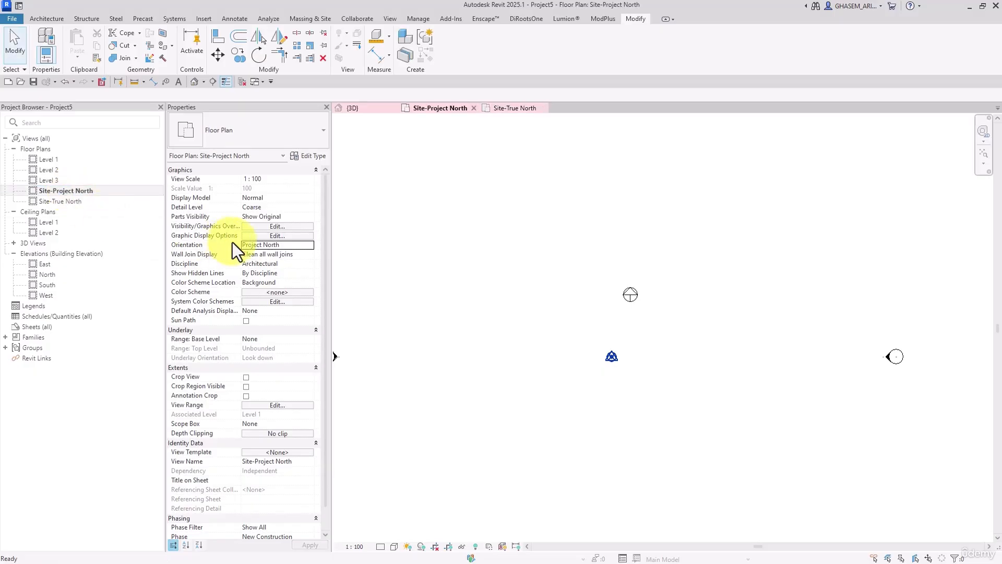
scroll(556, 259, "down", 3)
middle_click_drag(556, 259, 616, 282)
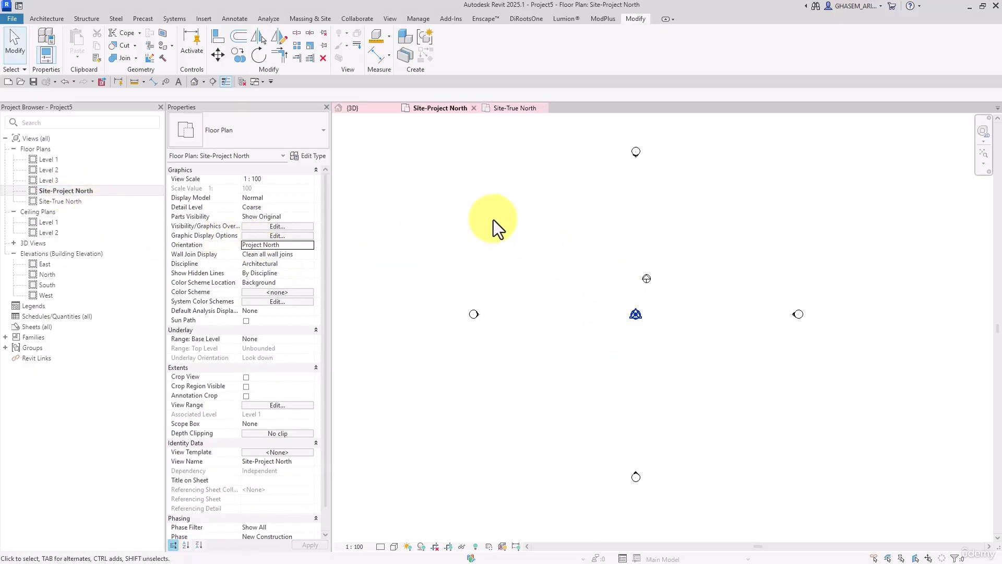
left_click(394, 108)
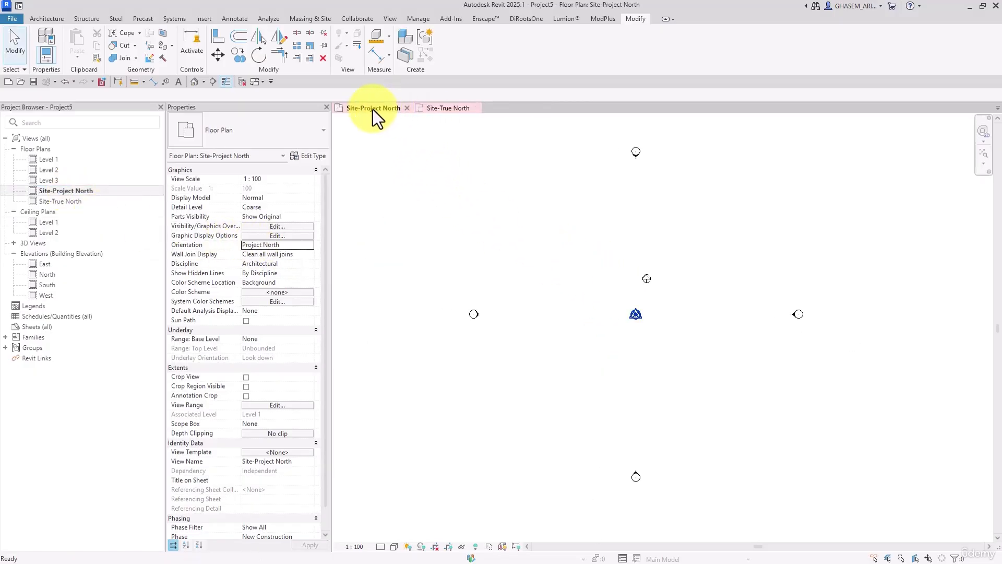
left_click(440, 110)
left_click(381, 111)
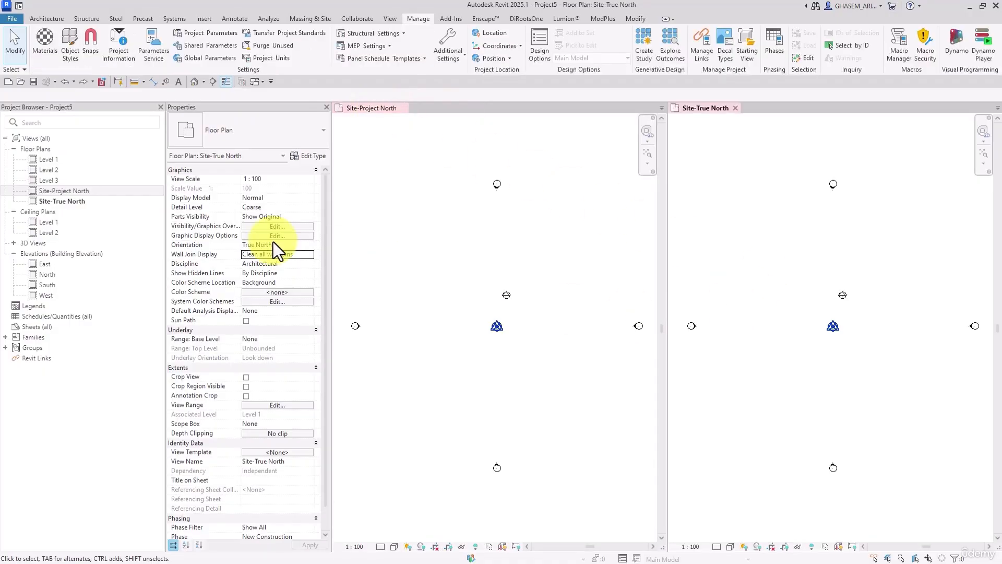
Try to rotate True North from the Site-Project North view.
left_click(274, 244)
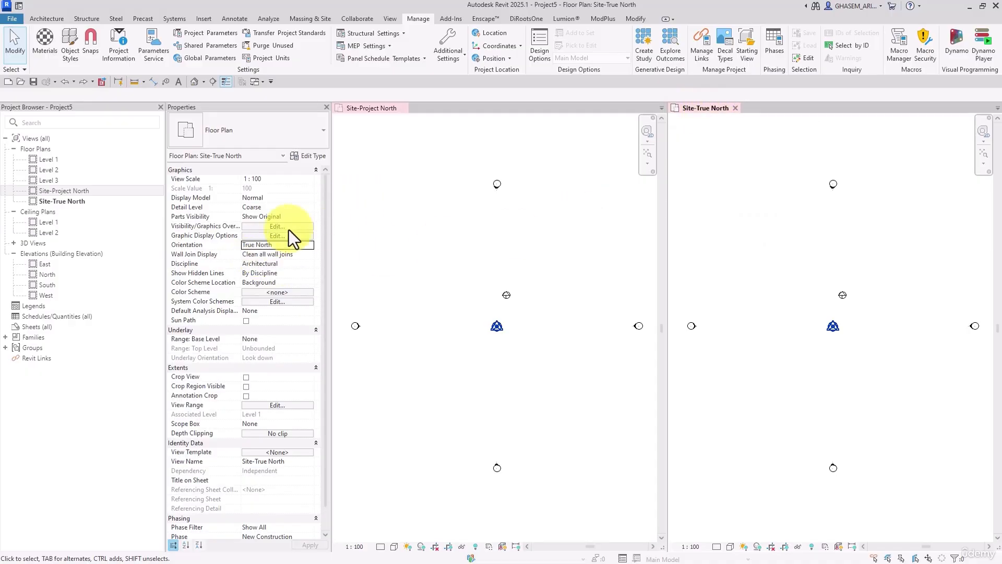
left_click(459, 234)
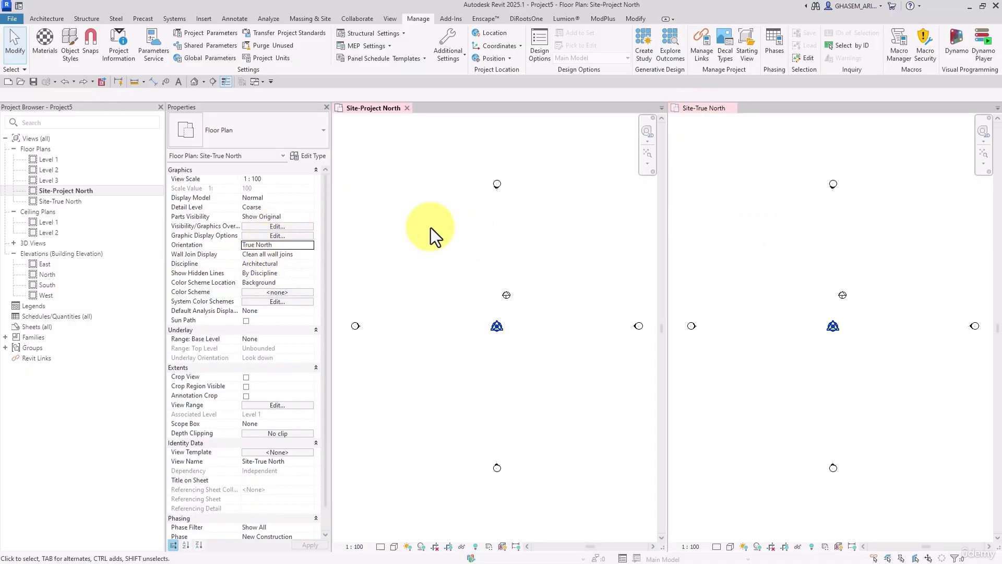
middle_click_drag(430, 227, 448, 253)
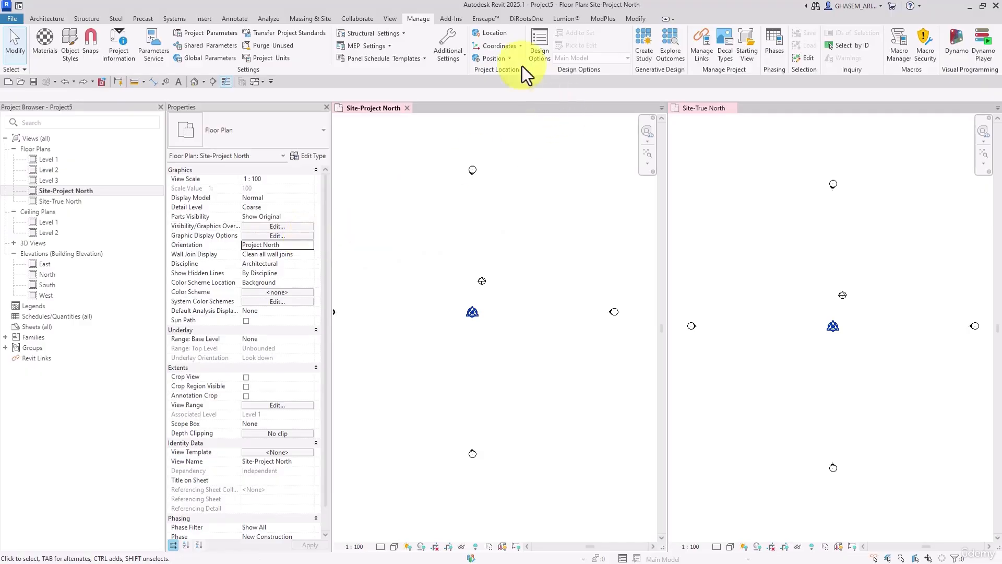
left_click(497, 45)
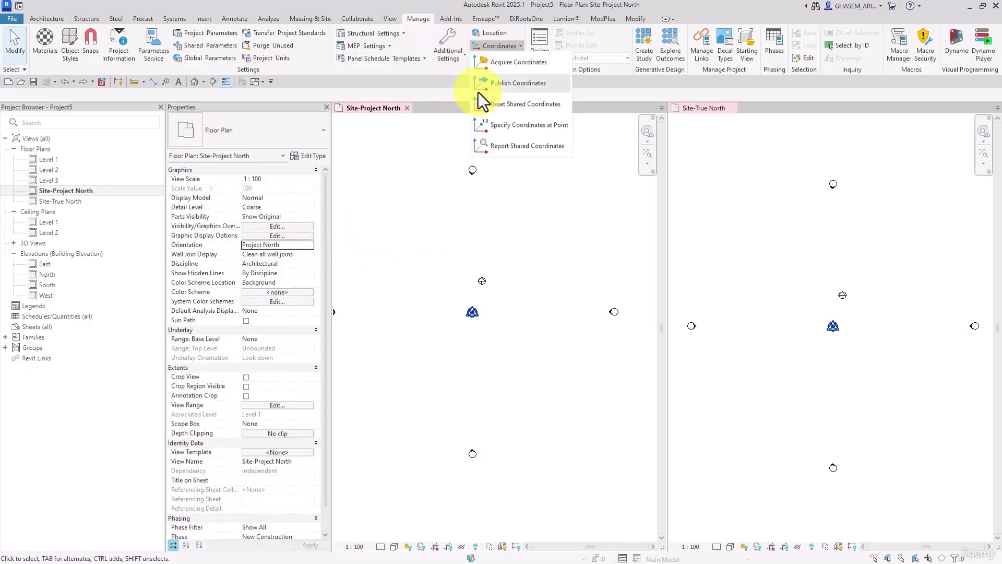
left_click(493, 46)
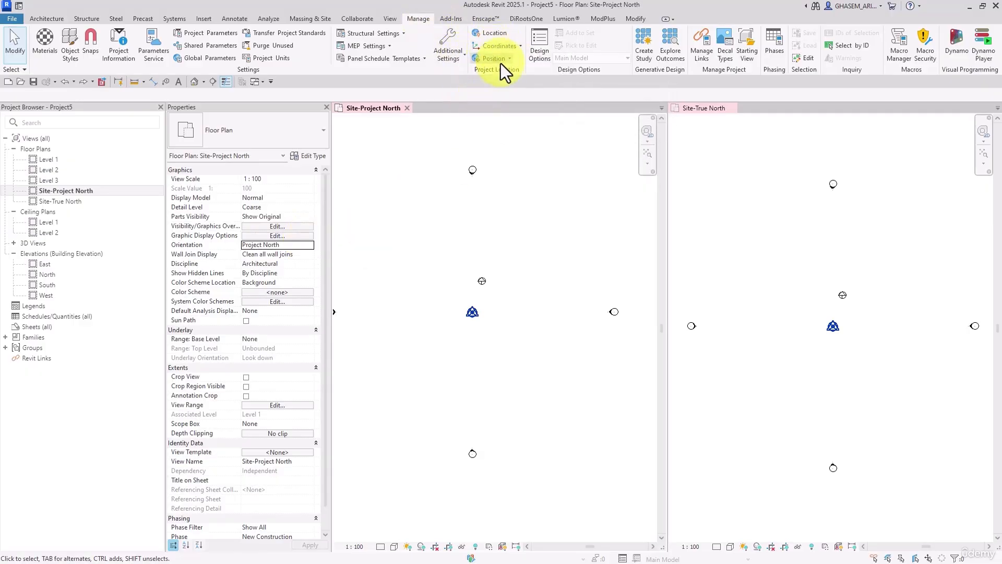
left_click(495, 58)
left_click(517, 97)
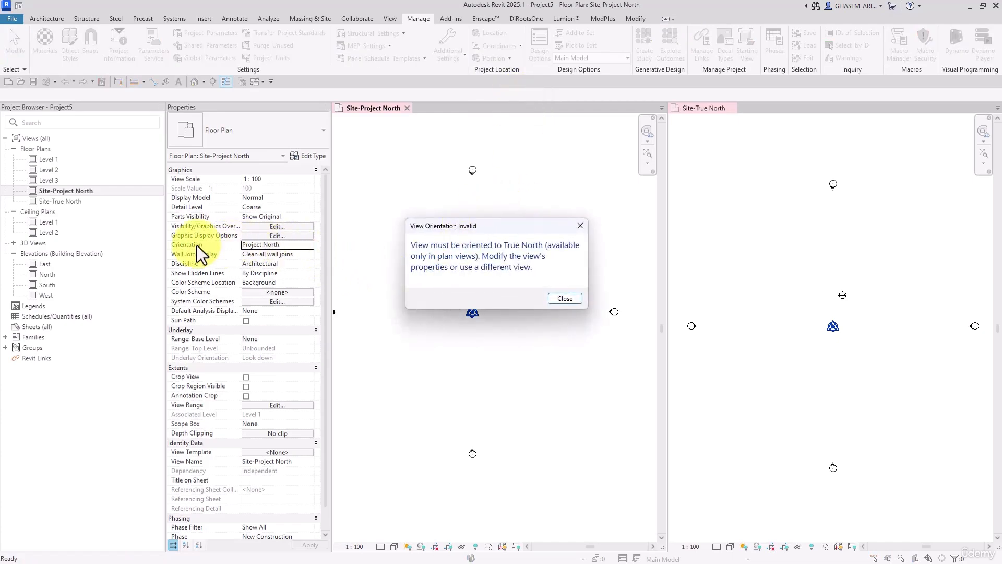
left_click(565, 299)
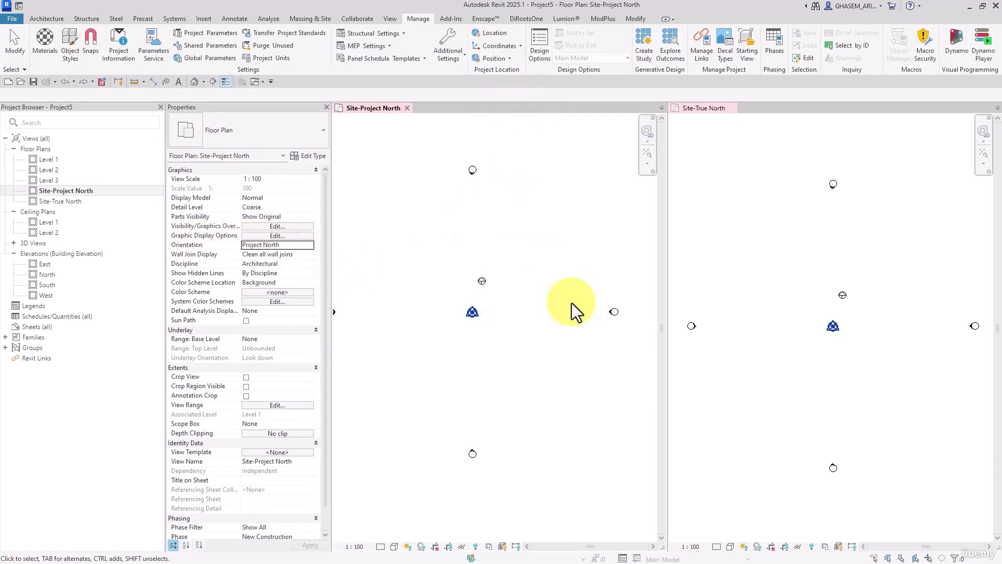
Rotate True North about 30° counterclockwise from vertical in the Site-True North view.
left_click(705, 218)
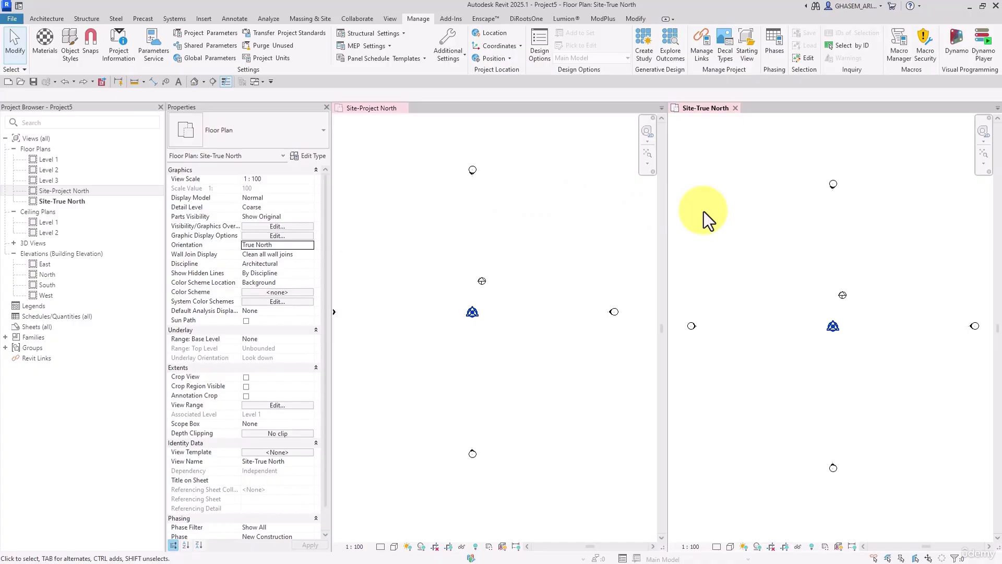
middle_click_drag(717, 237, 755, 226)
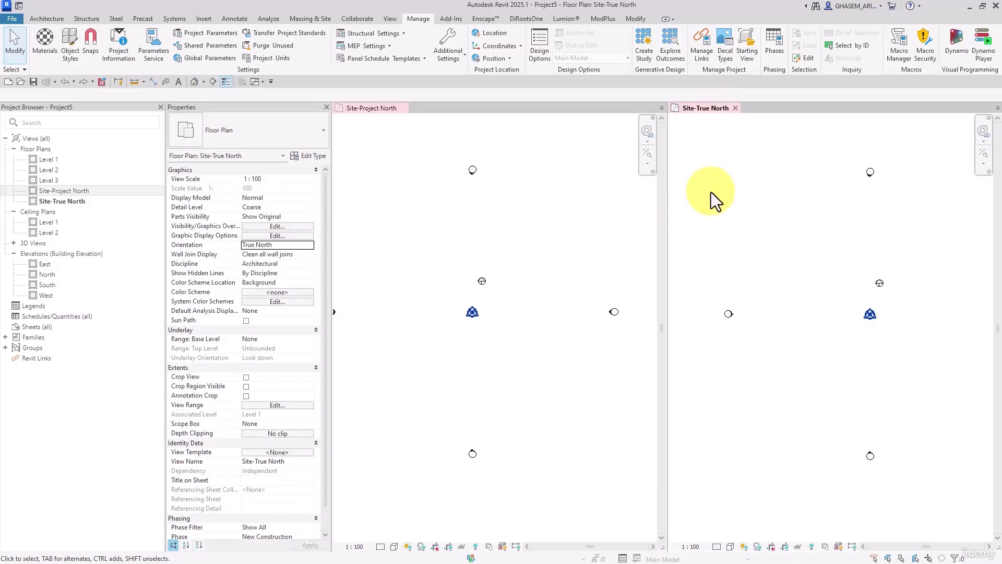
left_click(497, 59)
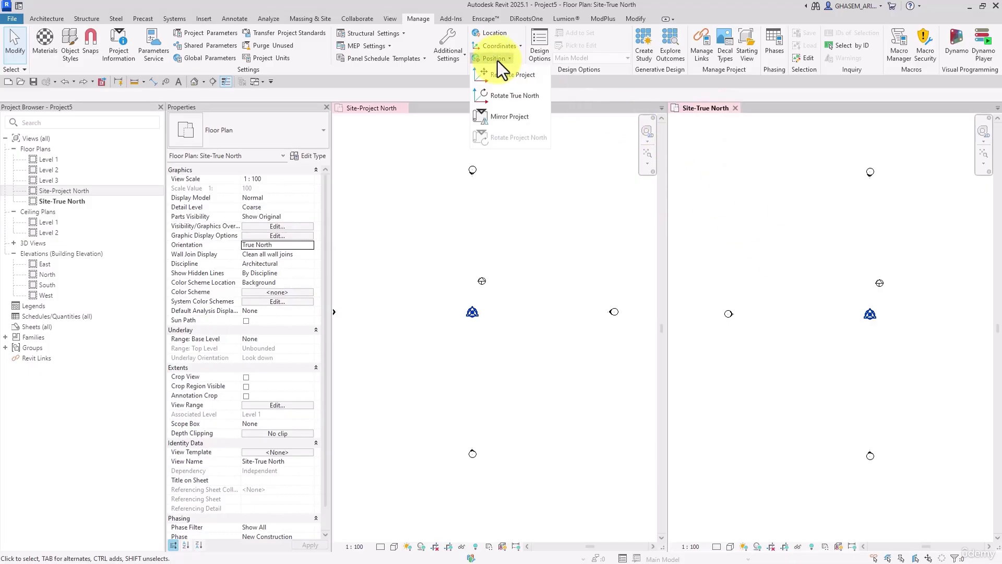
left_click(504, 101)
left_click(868, 157)
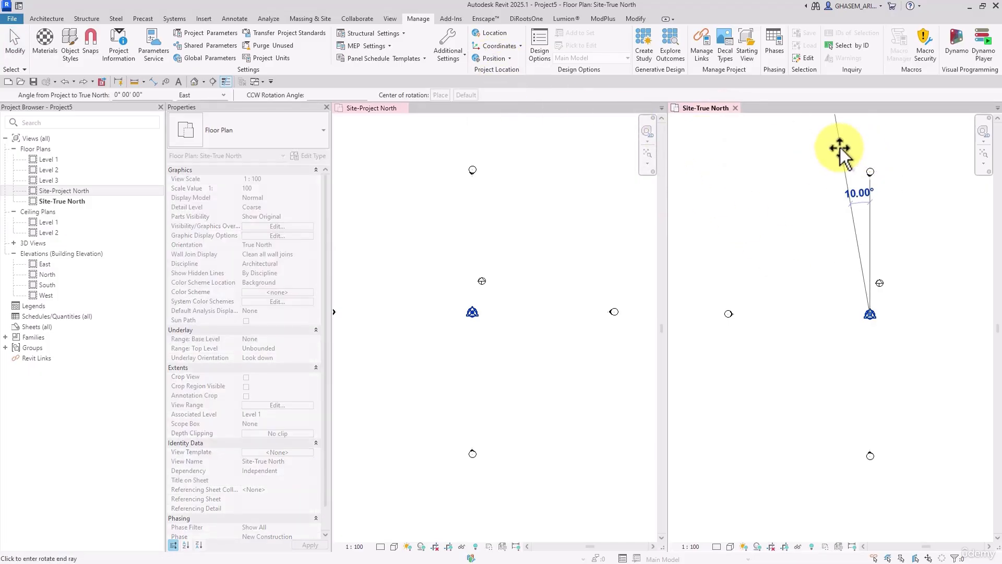
left_click(841, 150)
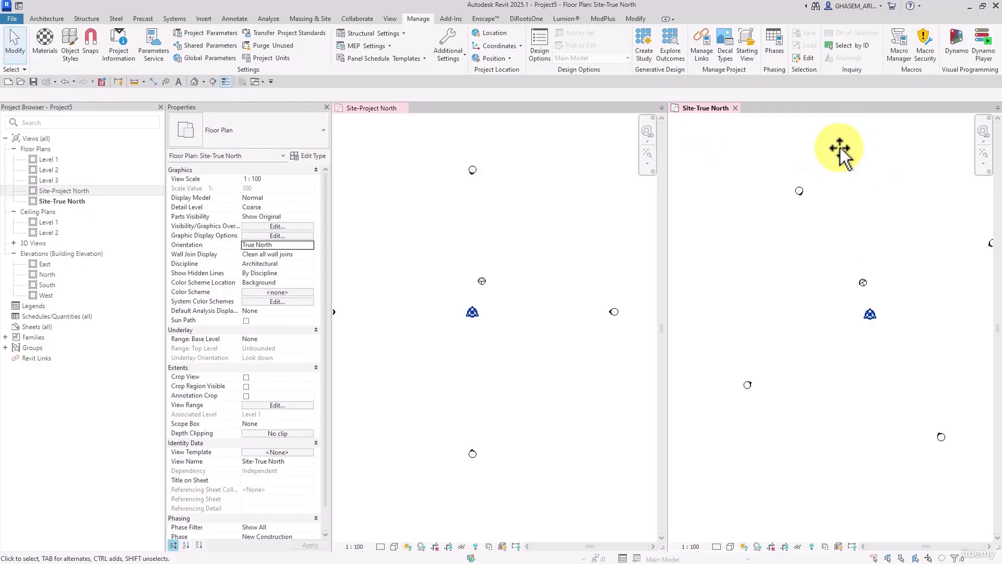
scroll(820, 231, "down", 3)
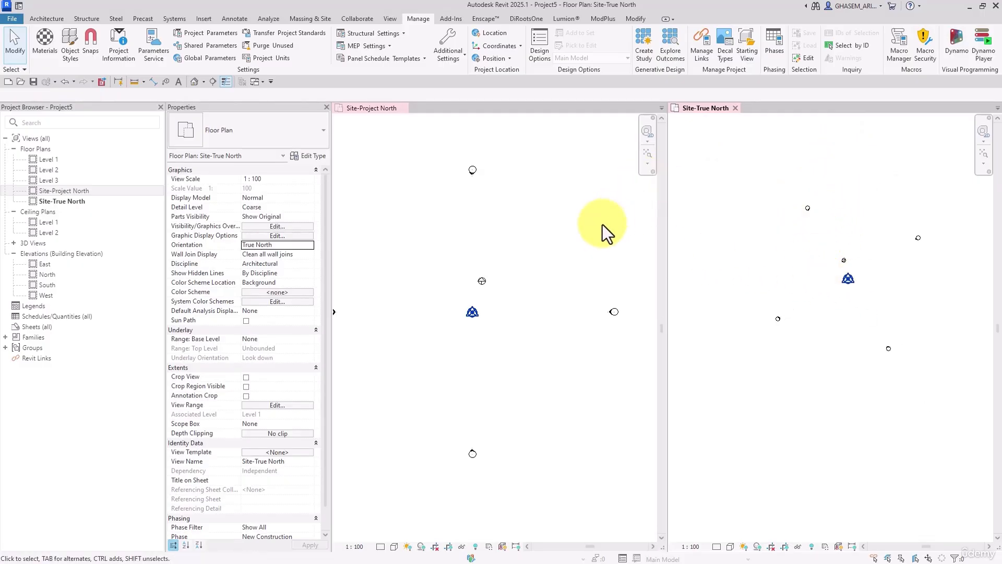
scroll(596, 229, "down", 1)
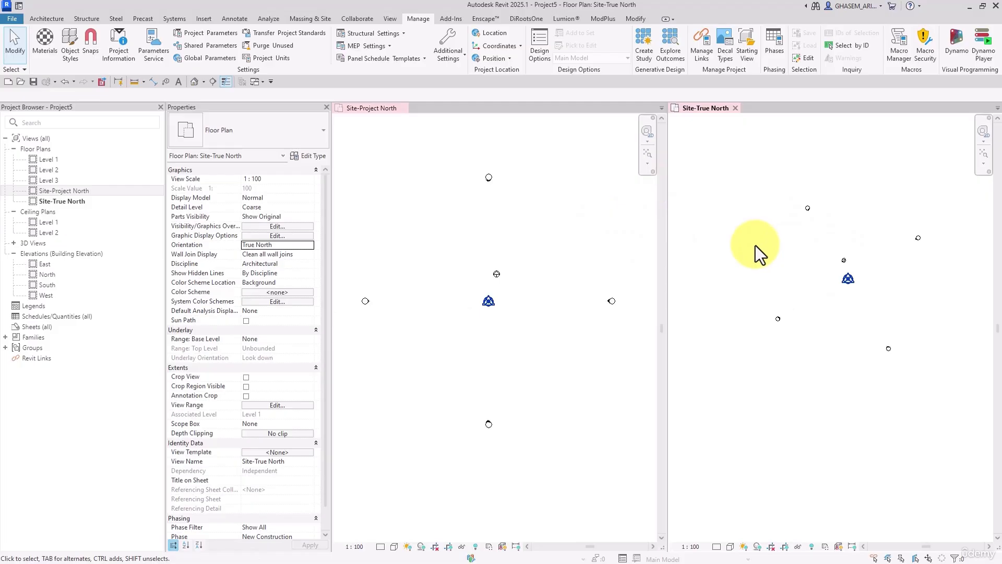
Link P-1-0.10.dwg from the Plans folder into the Site-True North view with Orient to View enabled.
left_click(201, 19)
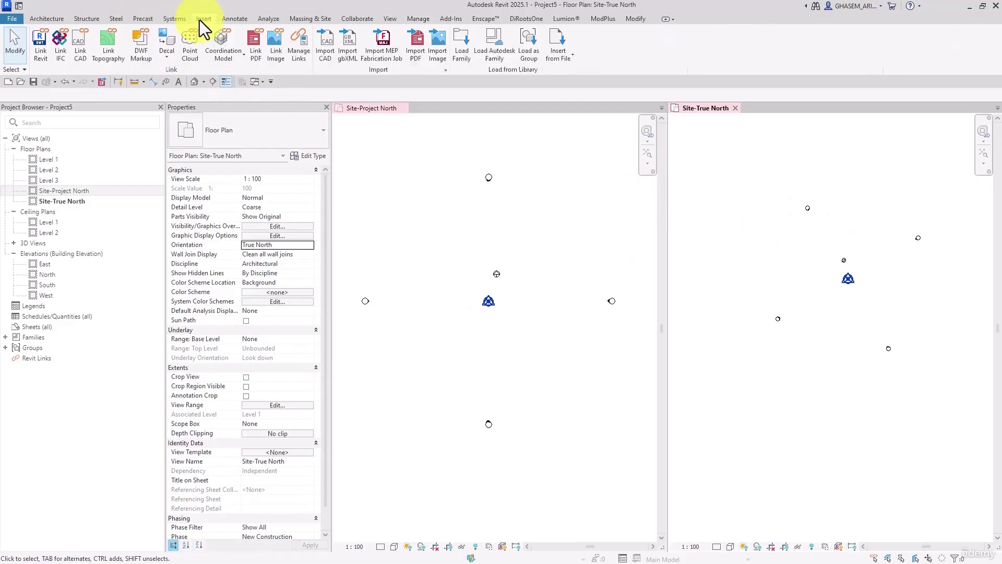
left_click(85, 45)
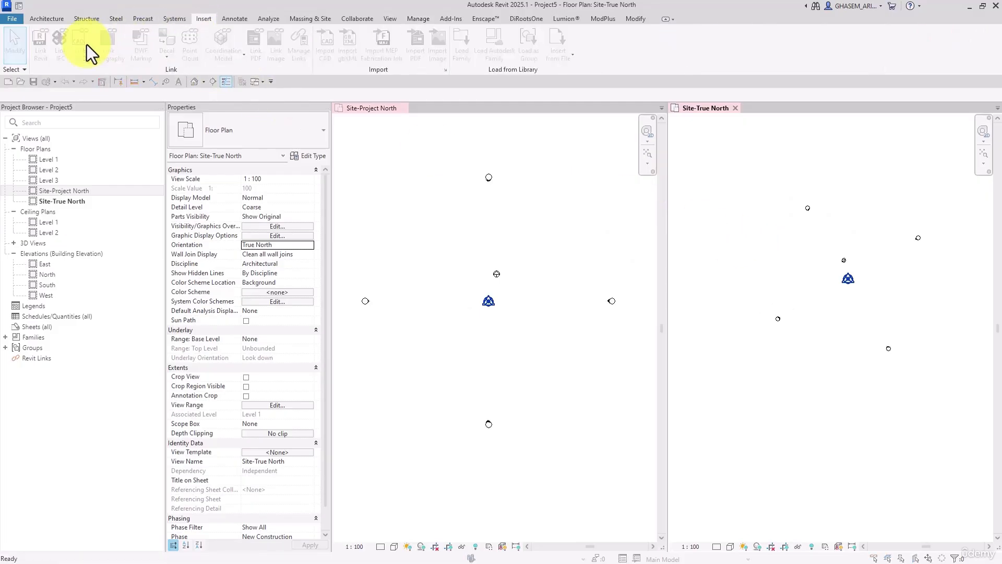
left_click_drag(338, 23, 297, 23)
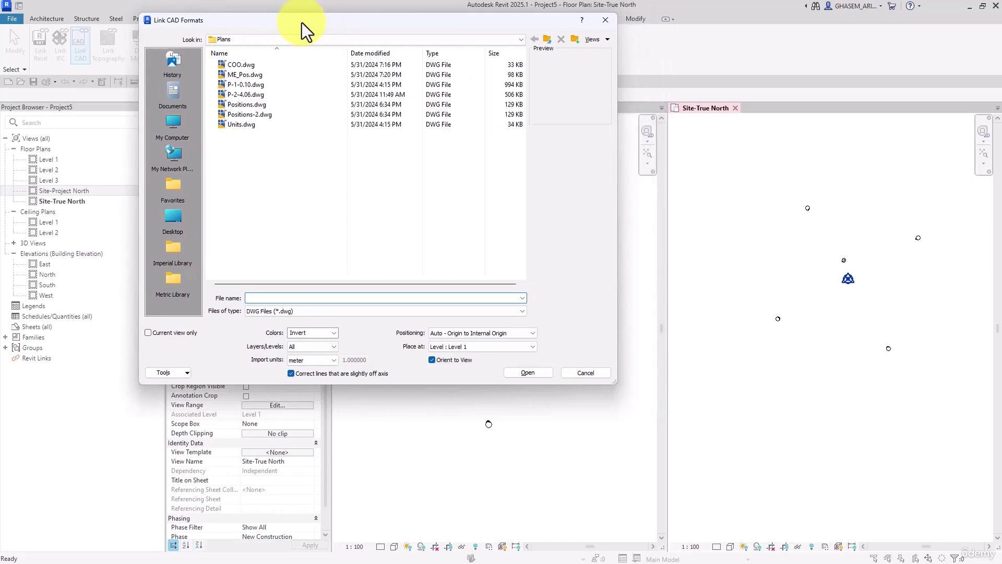
left_click(246, 91)
left_click(246, 85)
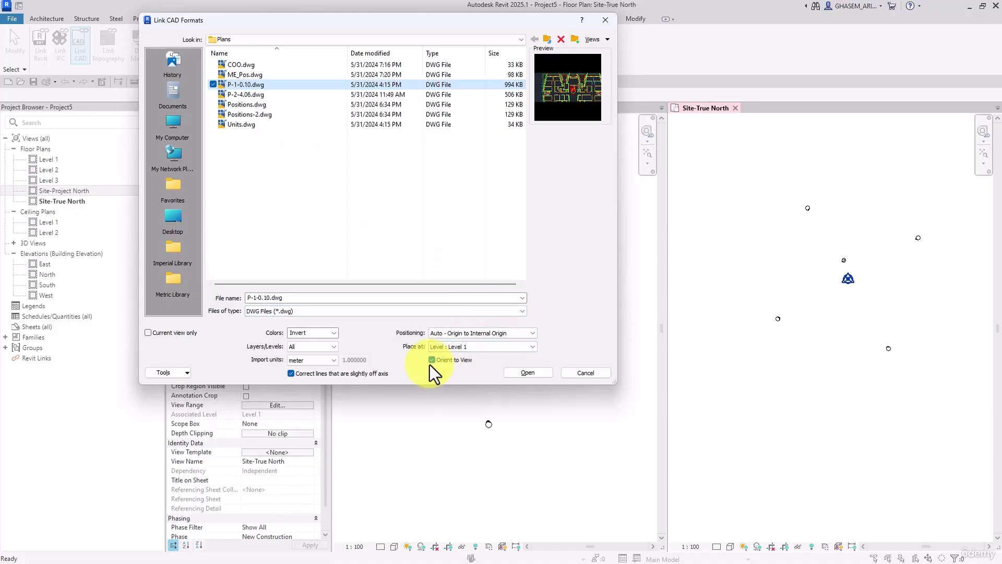
left_click(526, 373)
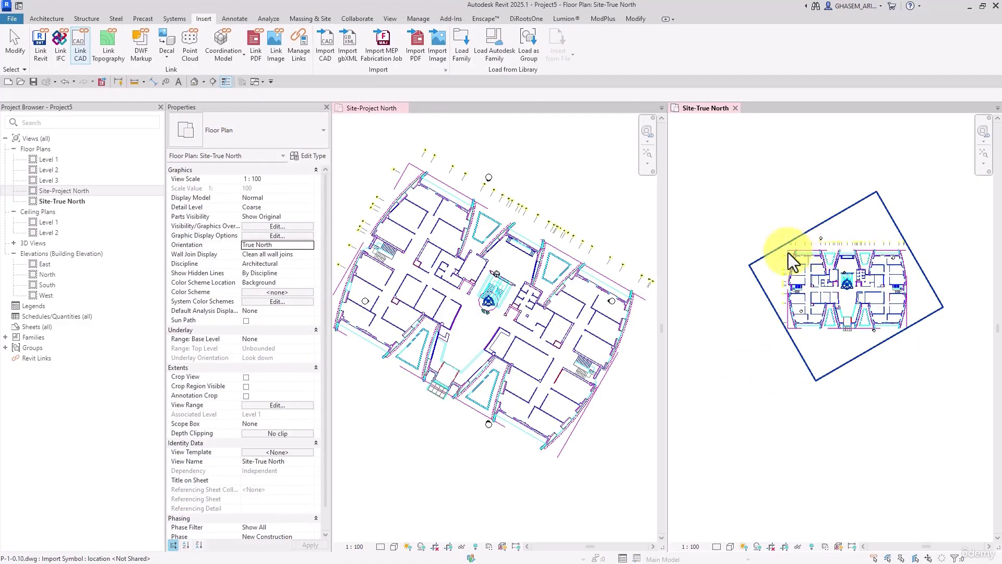
scroll(780, 282, "up", 2)
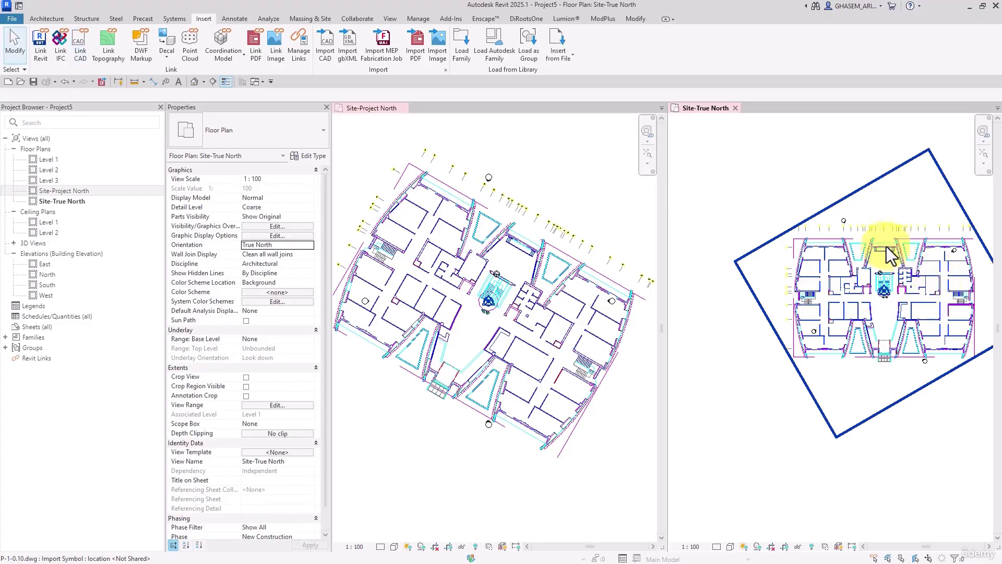
middle_click_drag(898, 358, 872, 357)
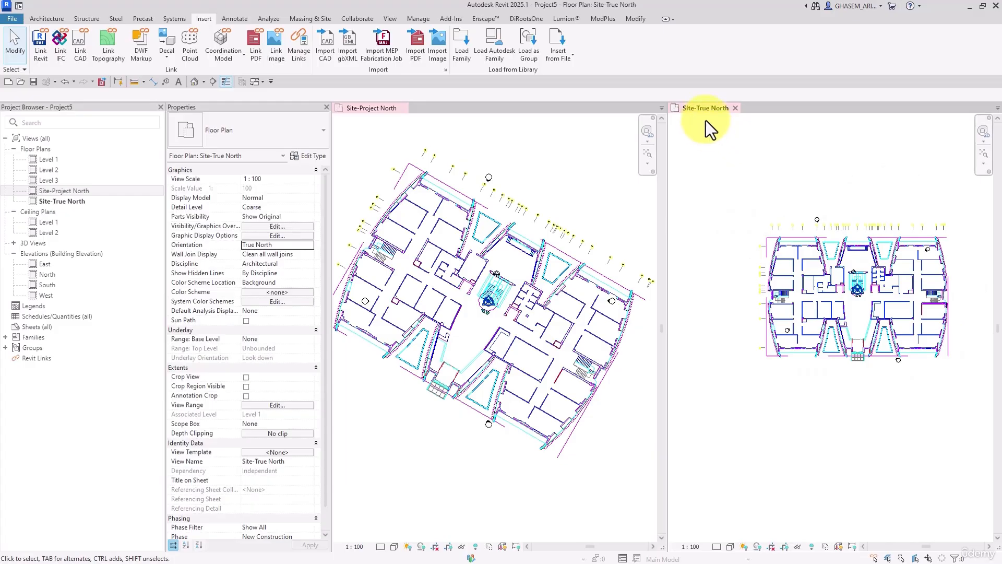
Unpin the linked P-1-0.10.dwg drawing and delete it.
left_click(887, 243)
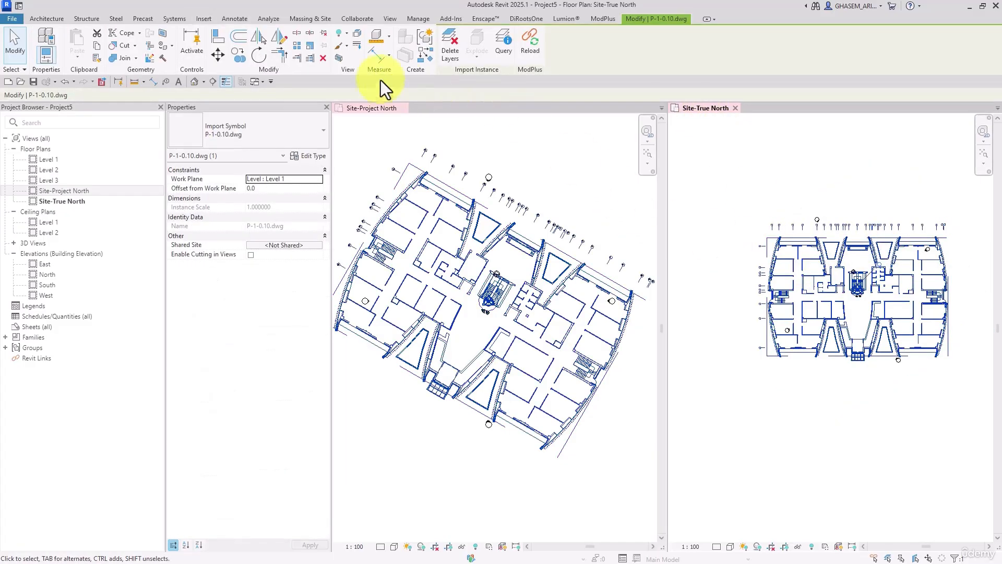
left_click(321, 59)
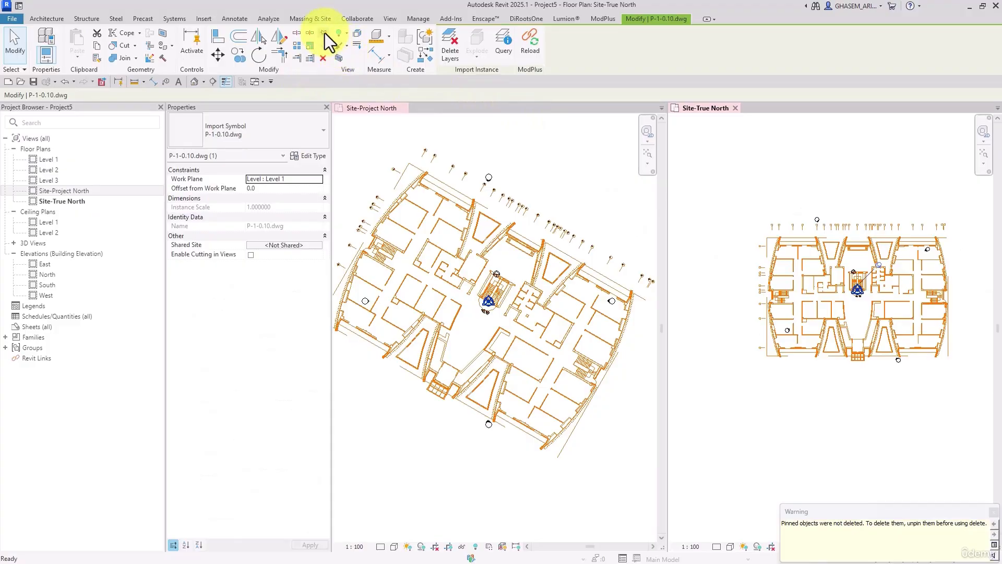
left_click(325, 33)
left_click(324, 59)
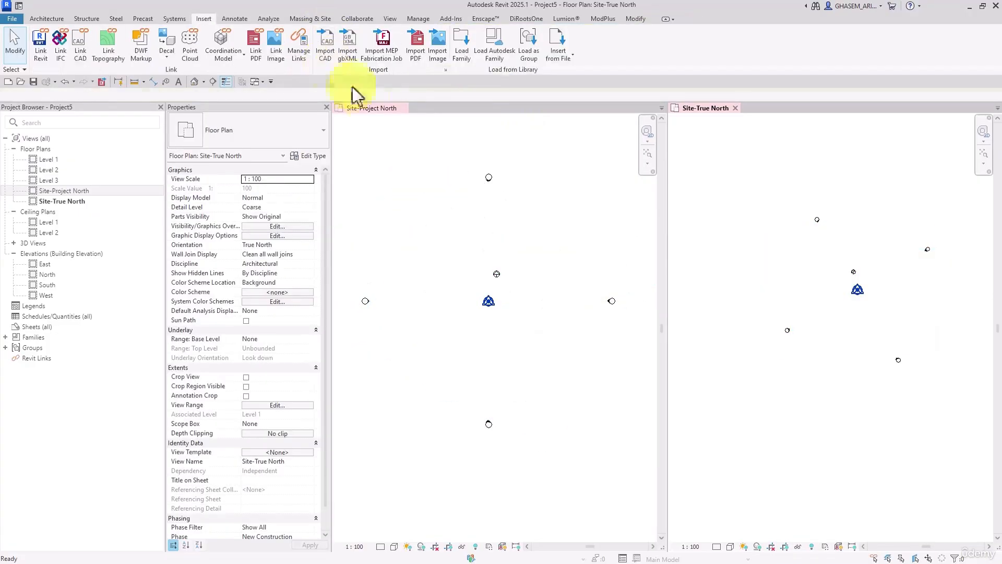
Link P-1-0.10.dwg into the Site-True North view with Orient to View turned off.
left_click(78, 43)
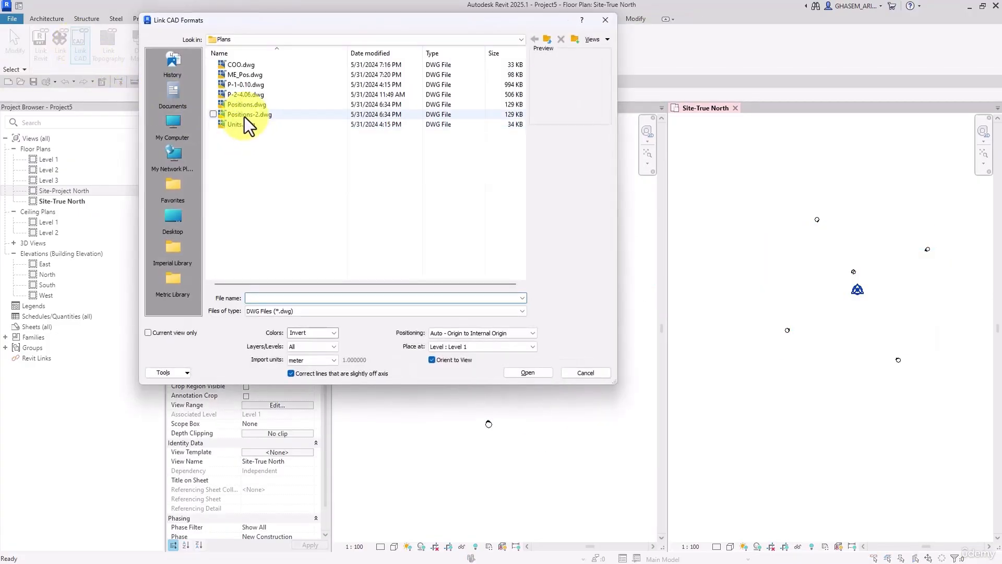
left_click(251, 86)
left_click(431, 360)
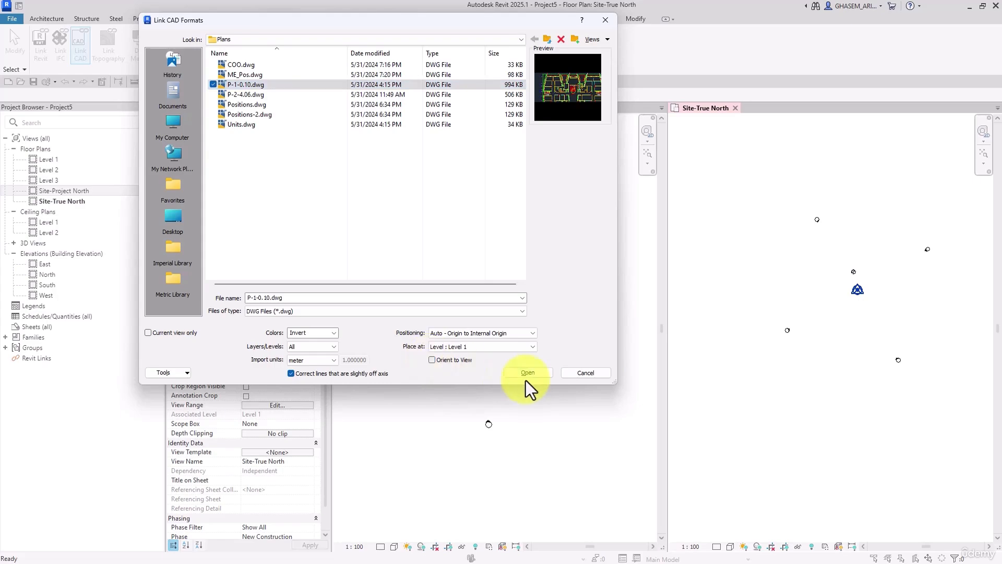
left_click(528, 373)
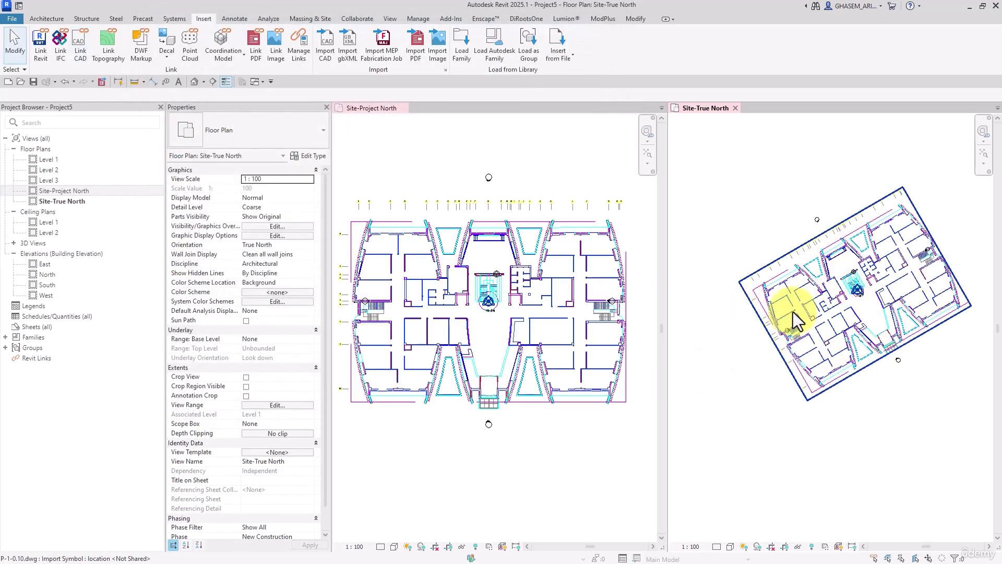
Compare the orientation of the linked P-1-0.10.dwg plan in the Site-Project North and Site-True North views.
left_click(432, 161)
scroll(501, 194, "down", 2)
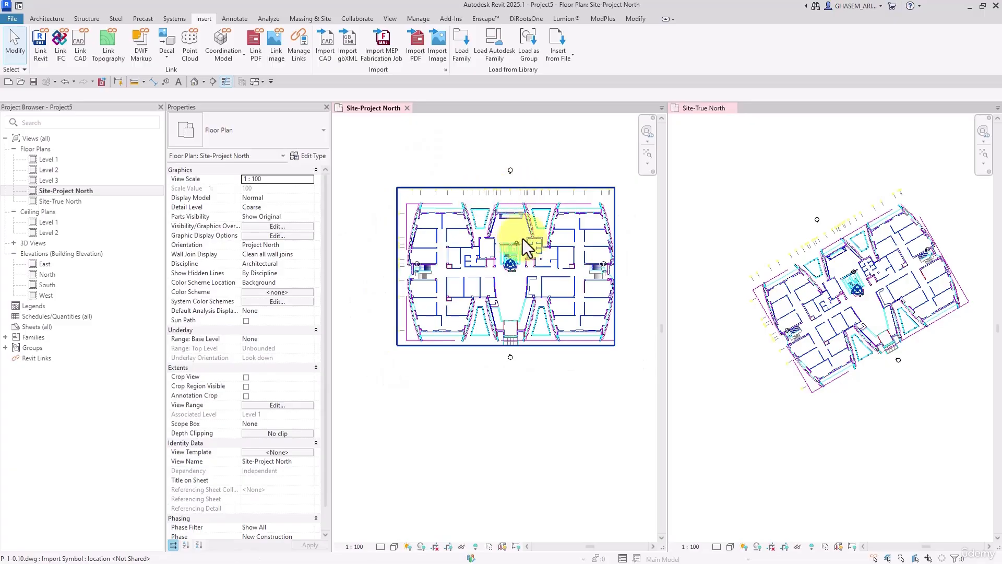
scroll(571, 225, "up", 1)
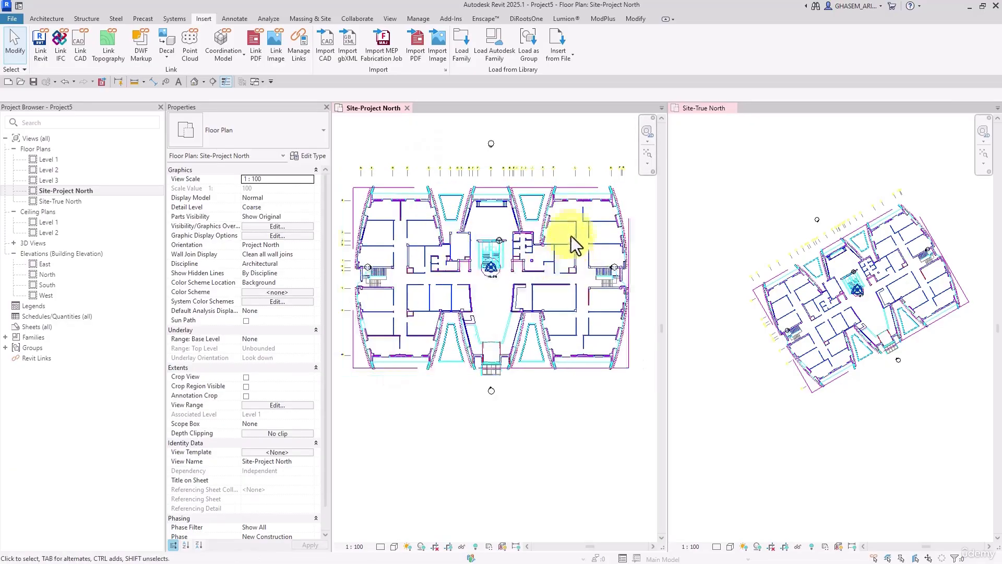
left_click(814, 237)
scroll(781, 242, "down", 1)
scroll(825, 314, "up", 1)
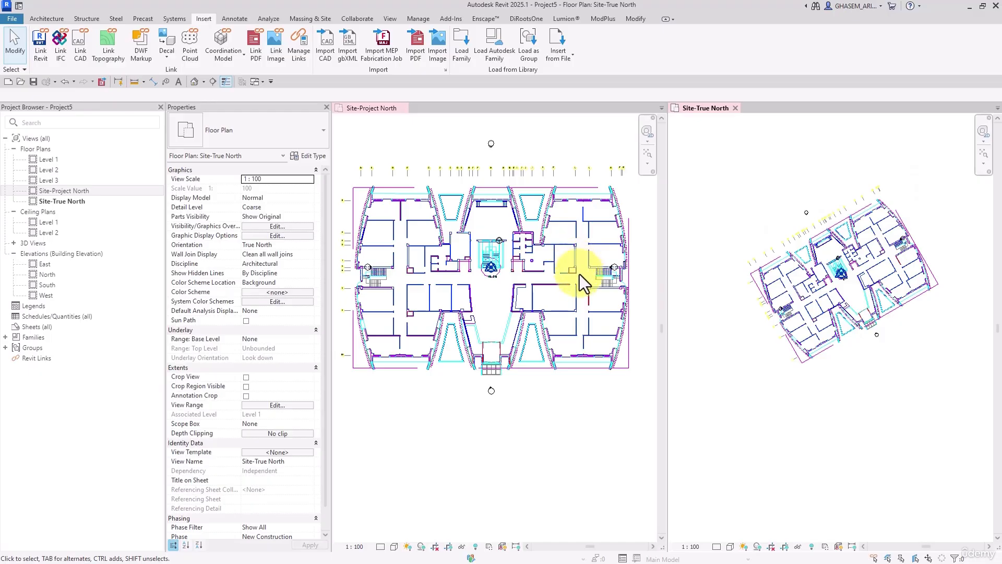
scroll(579, 274, "down", 2)
scroll(776, 339, "up", 2)
scroll(799, 336, "down", 2)
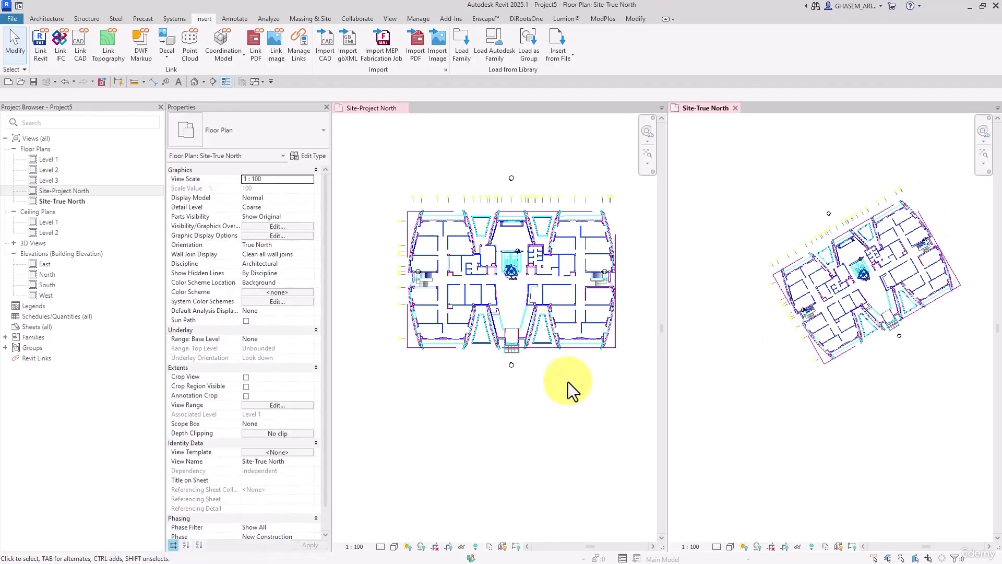
scroll(568, 381, "down", 1)
middle_click_drag(565, 356, 530, 372)
scroll(549, 353, "up", 1)
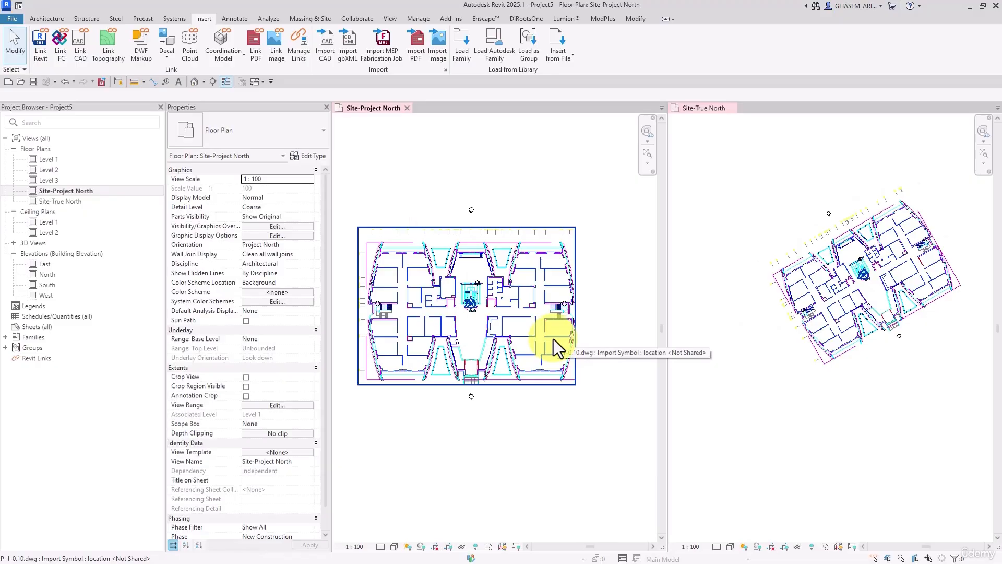
Open the Link CAD Formats dialog from the Site-Project North view and move it clear of the Properties and ribbon area.
left_click(83, 41)
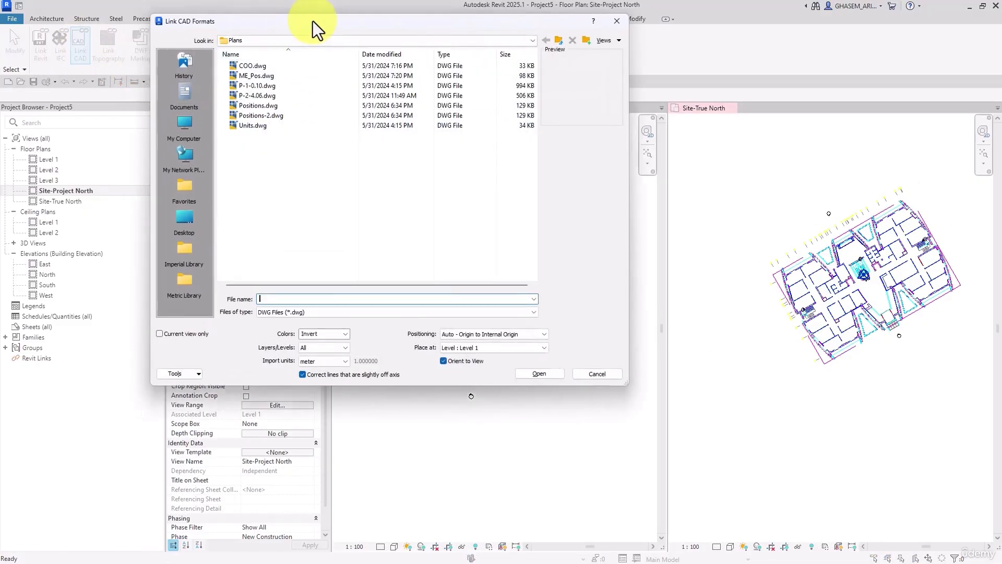
left_click_drag(298, 20, 388, 37)
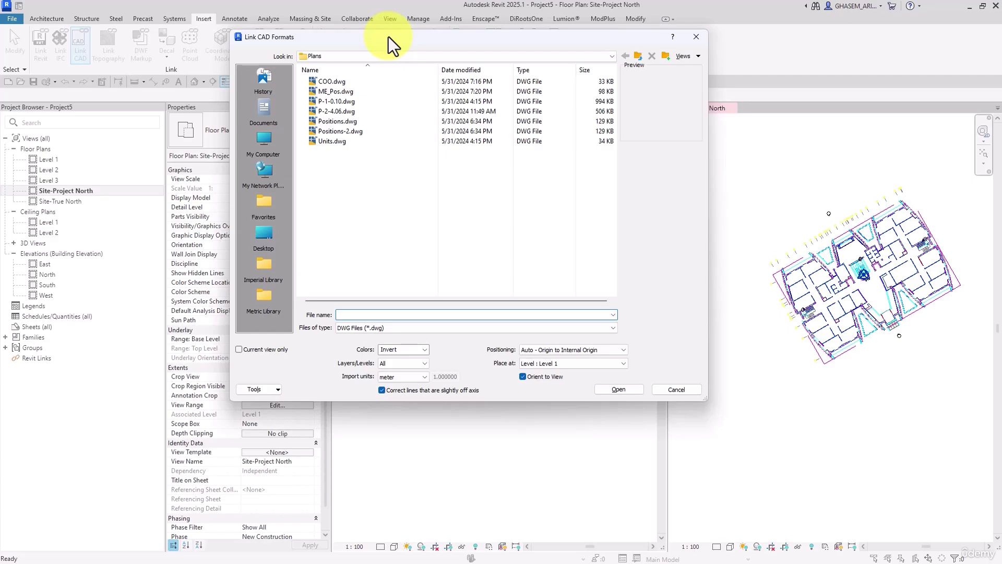